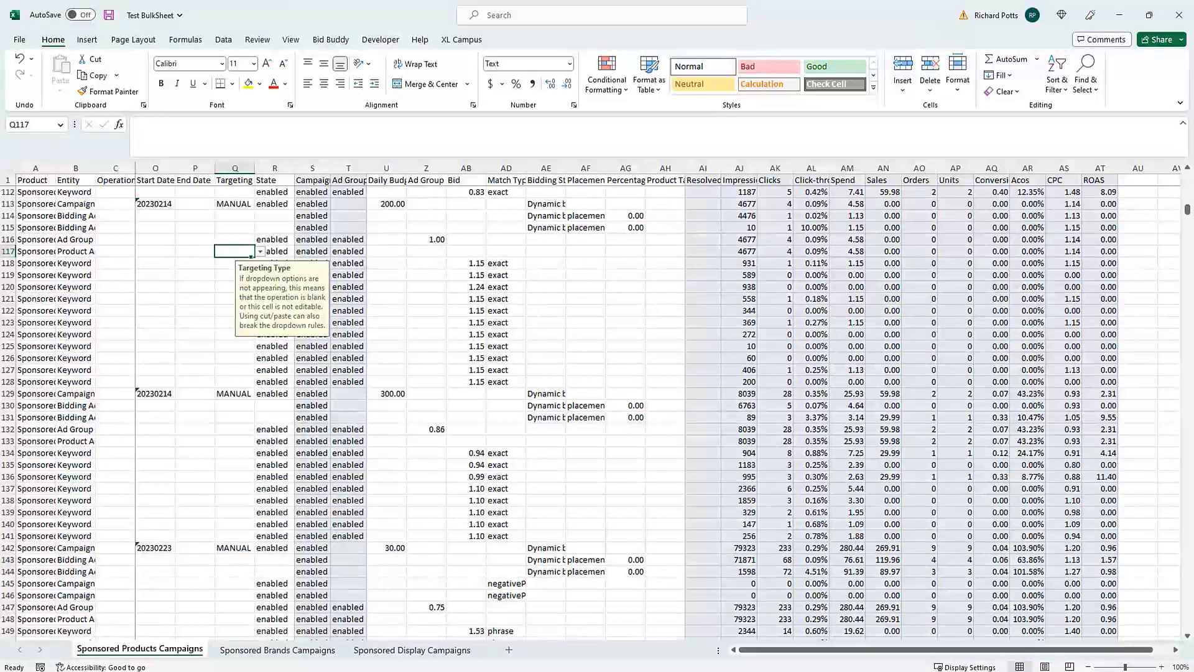
- Turn on AutoFilter dropdowns for the header row from the Product header cell with Ctrl+Shift+L
click(35, 180)
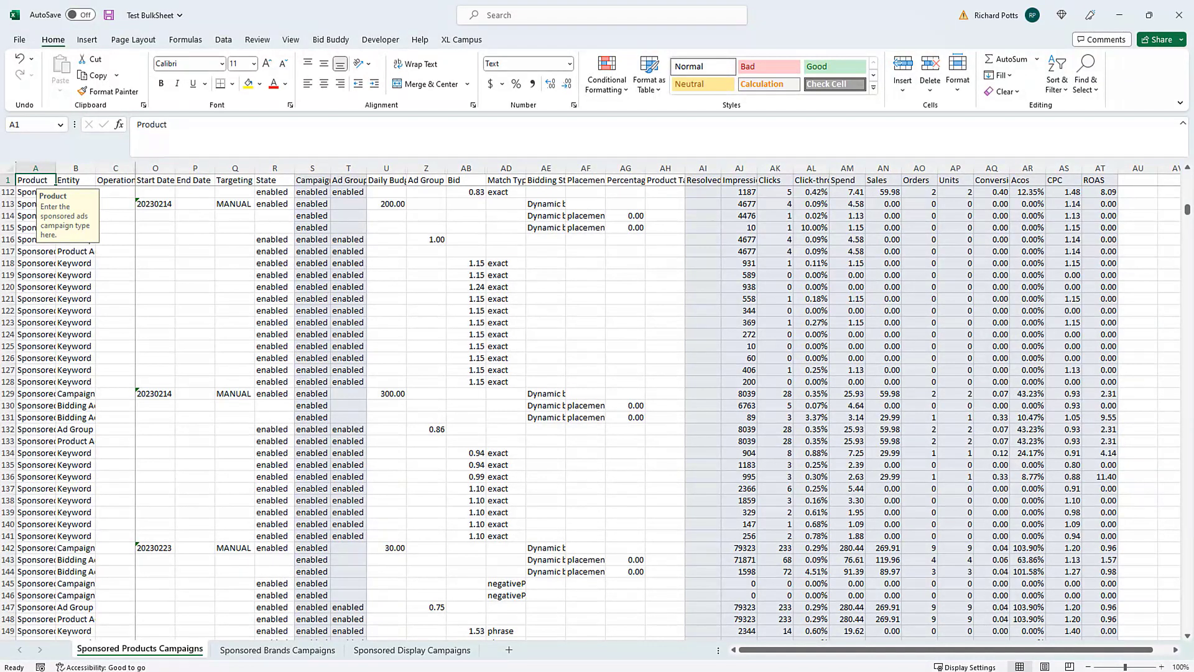
key(ctrl+shift+l)
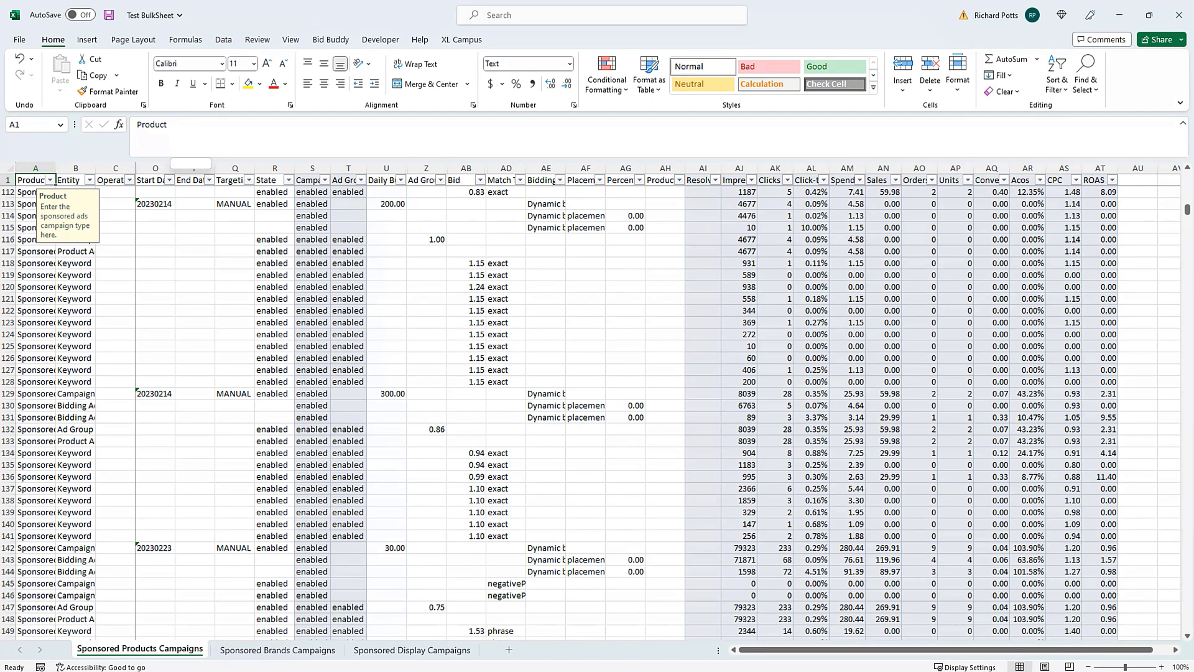
scroll(597, 411, down, 2)
scroll(597, 411, up, 3)
scroll(598, 410, down, 1)
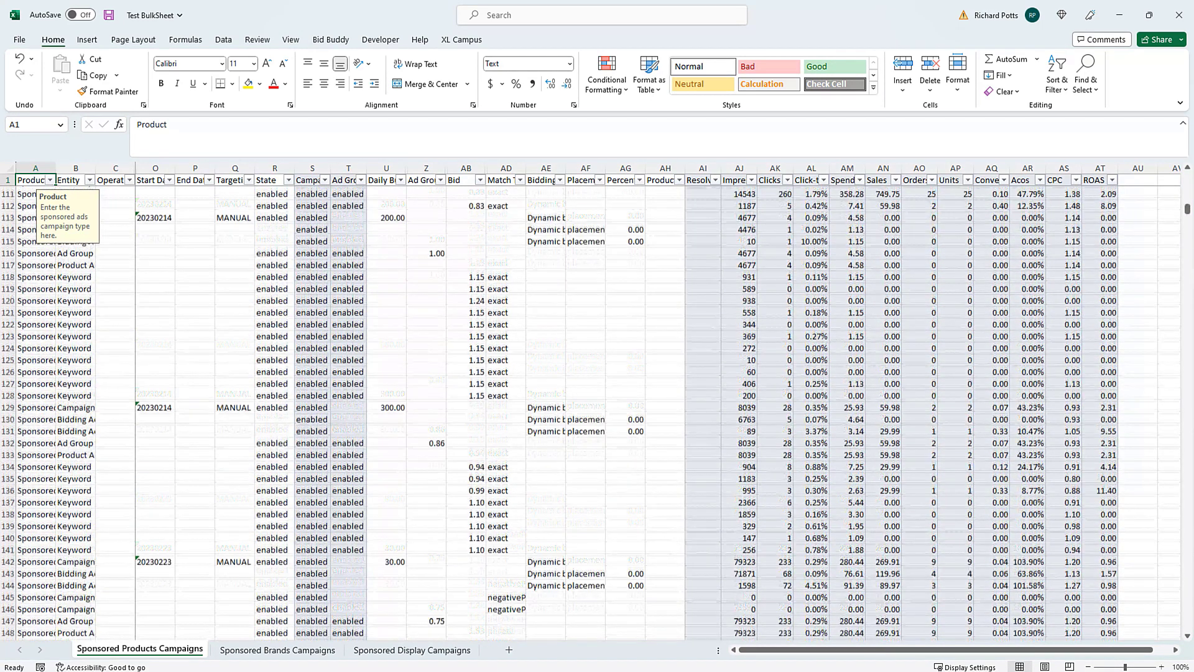
scroll(597, 410, up, 3)
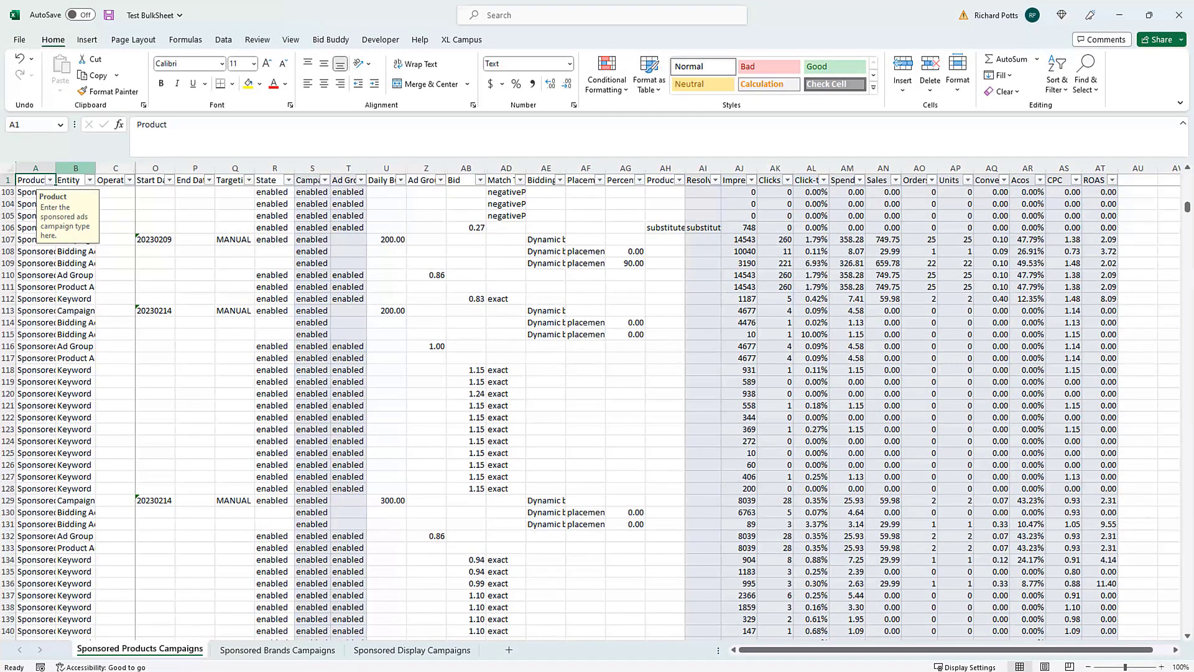
- Unfreeze the sheet's panes
click(291, 40)
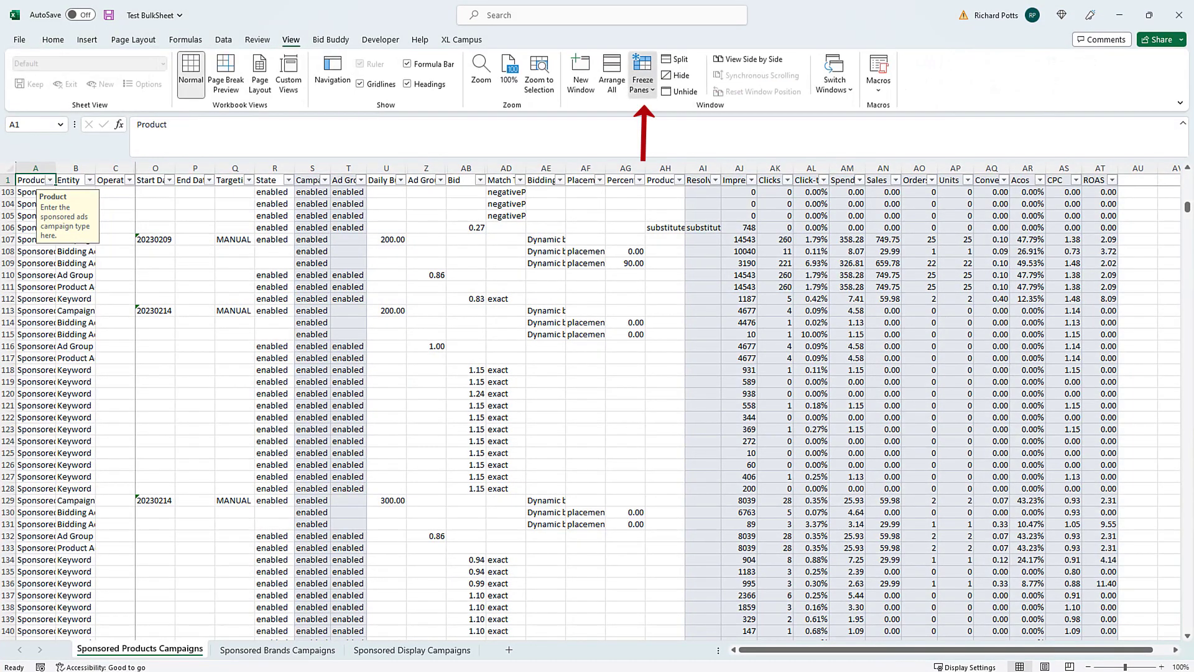
click(642, 81)
click(690, 118)
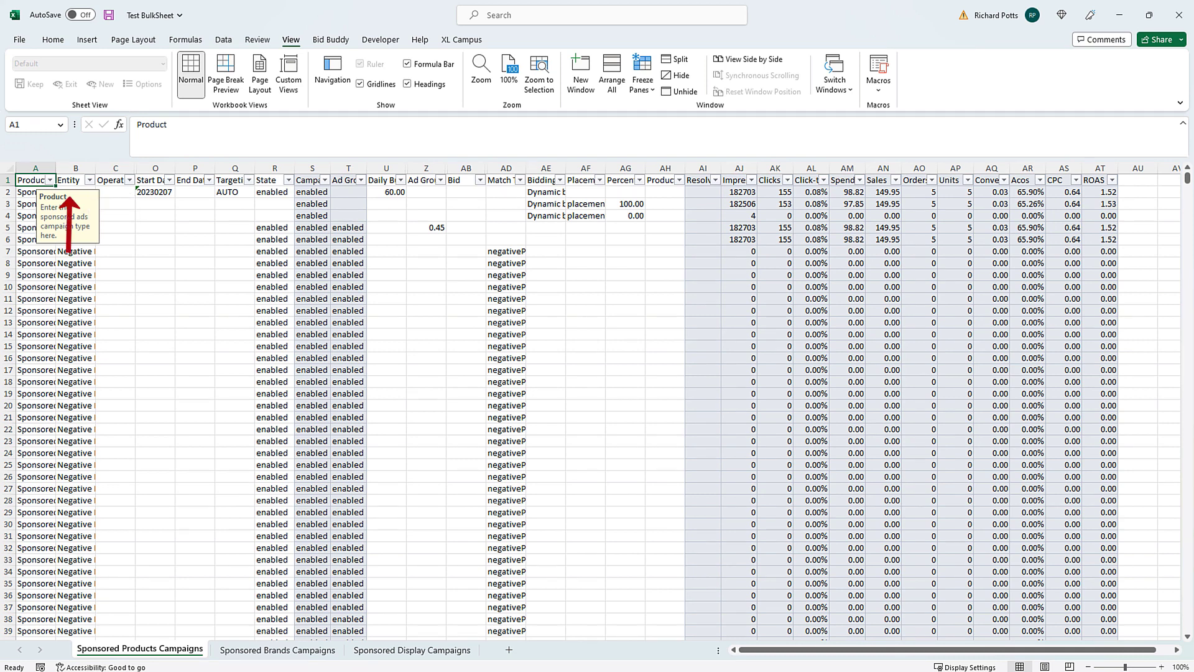
- Filter the Entity column to only Keyword and Product Targeting, showing 247 of 1594 records
click(89, 180)
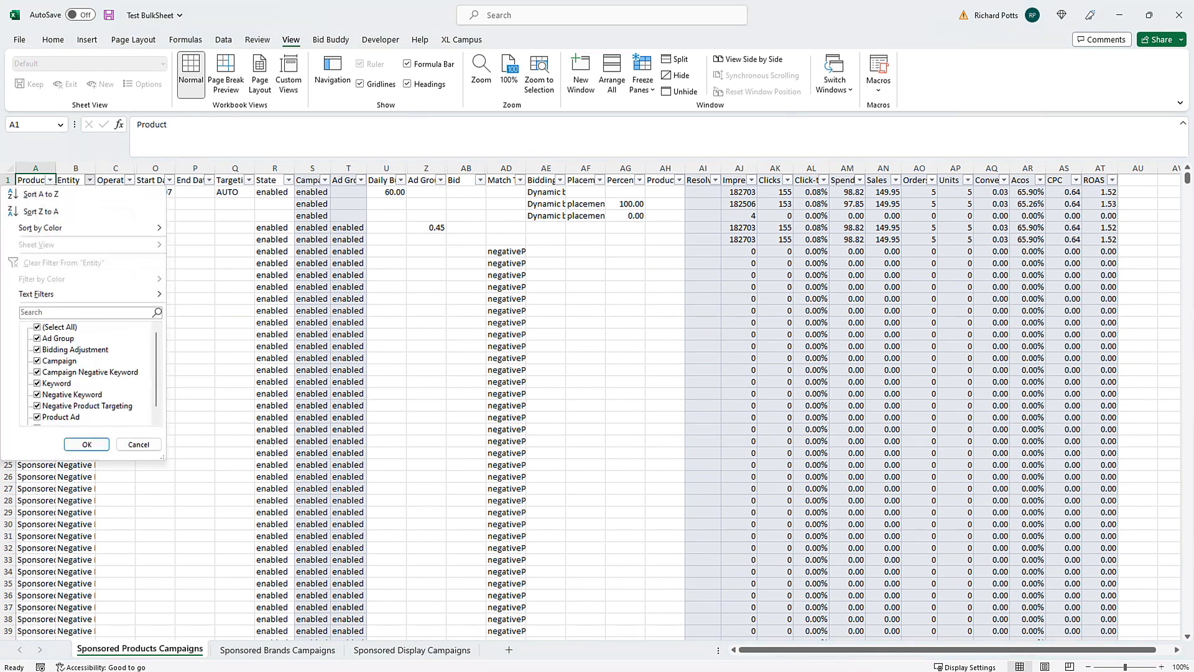
click(37, 328)
click(37, 383)
scroll(88, 373, down, 1)
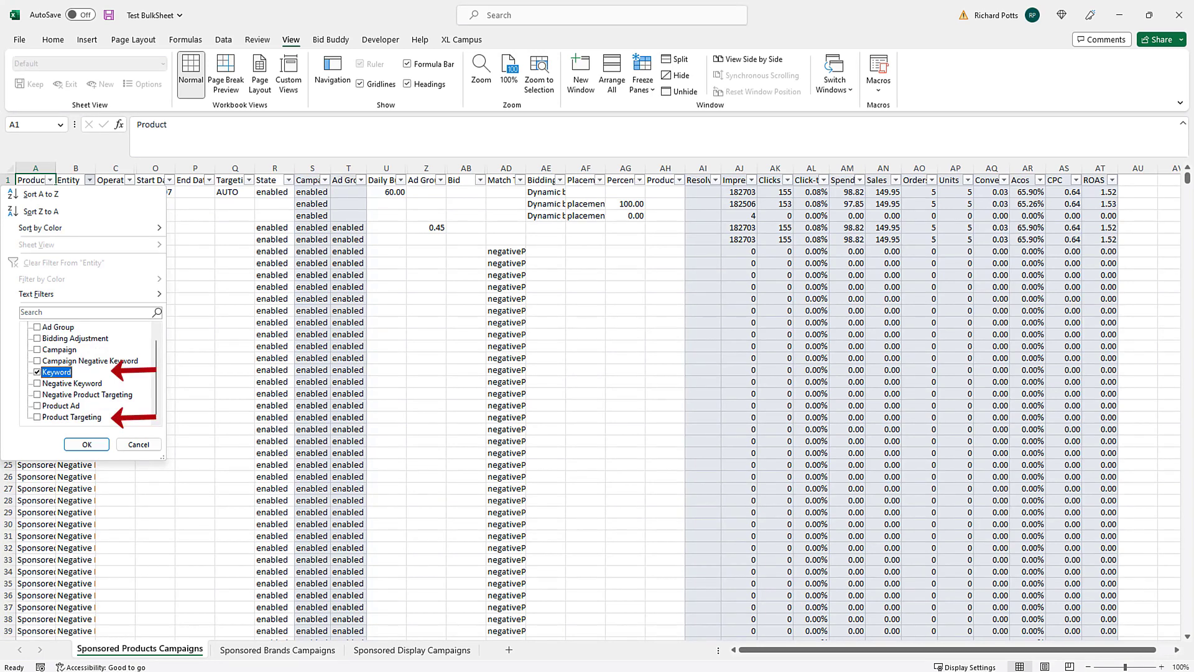
click(38, 418)
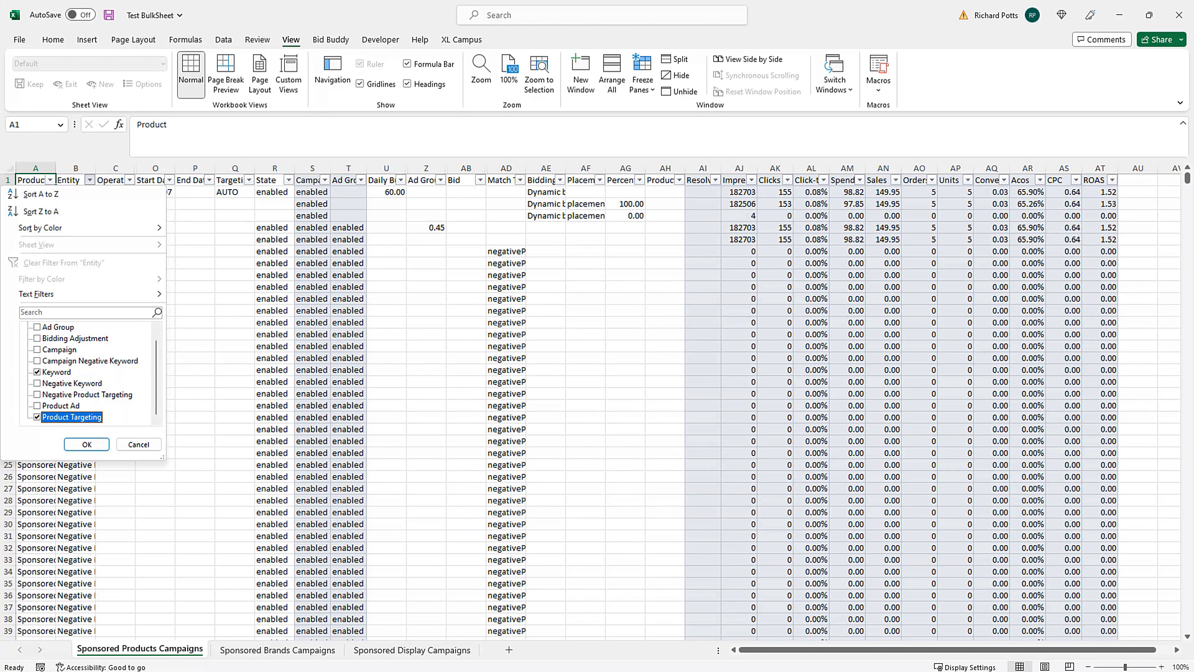
click(86, 444)
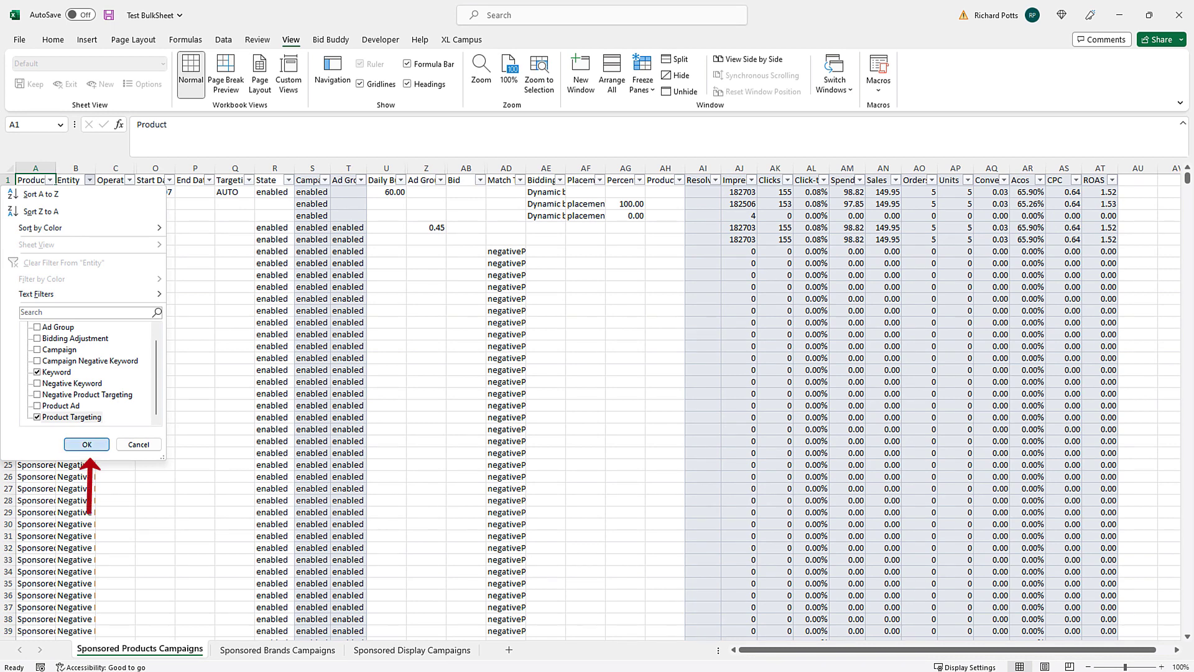
click(86, 444)
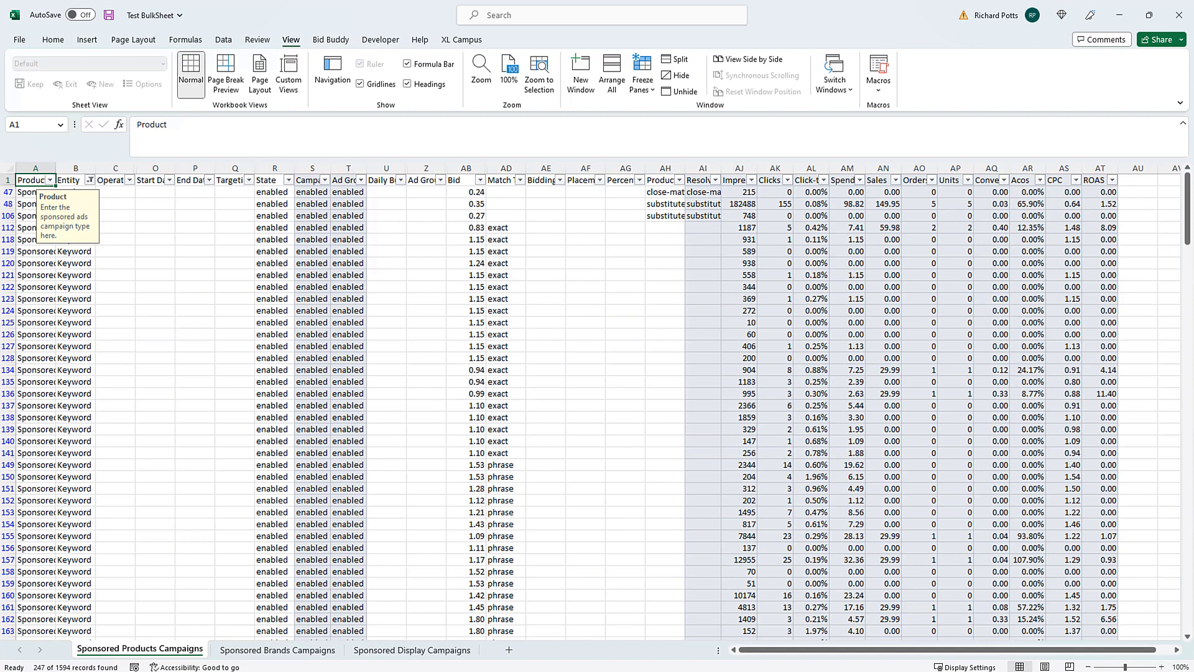
- Filter the Orders column to show only rows with 0 orders
click(775, 263)
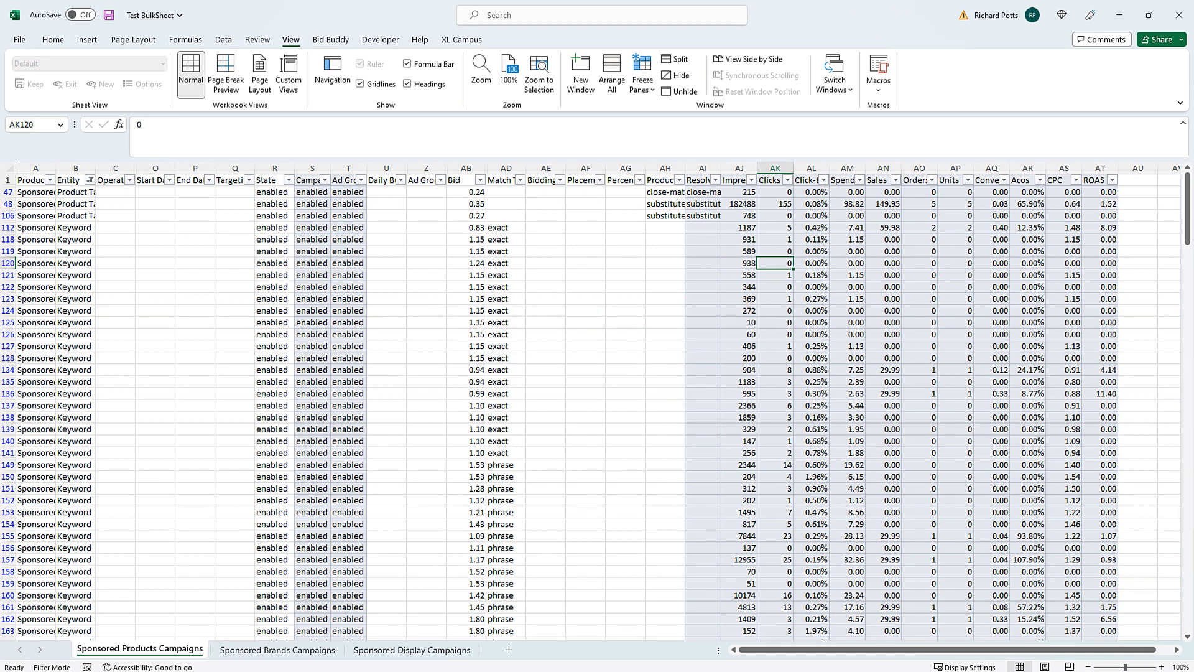
click(932, 180)
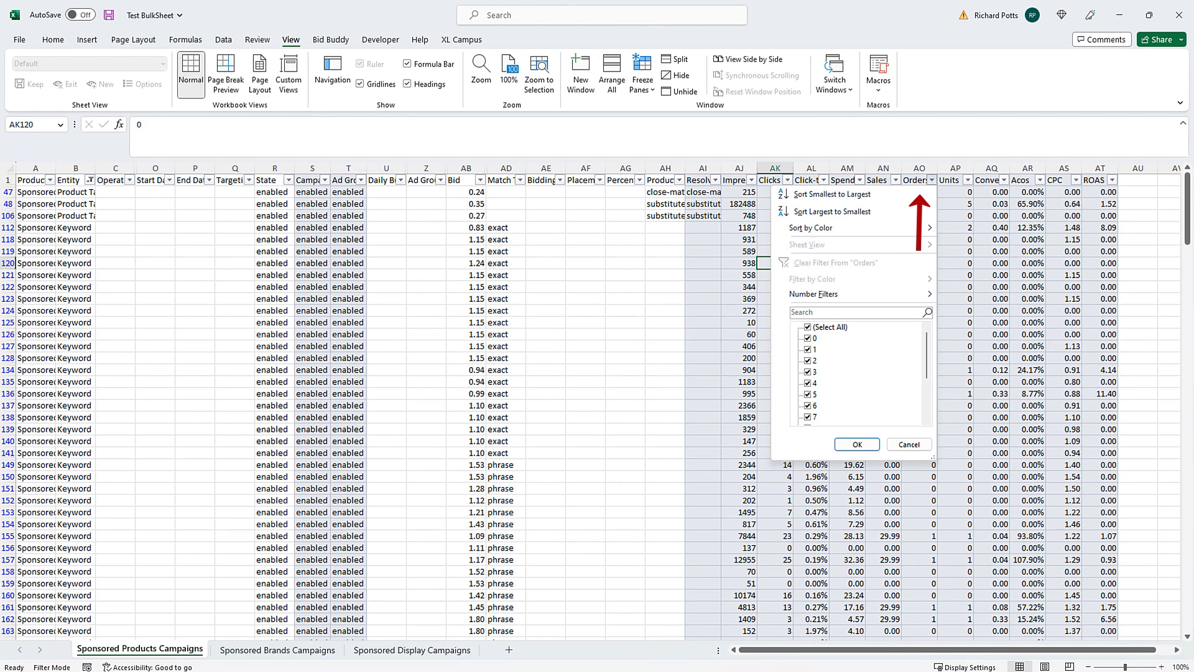
click(808, 327)
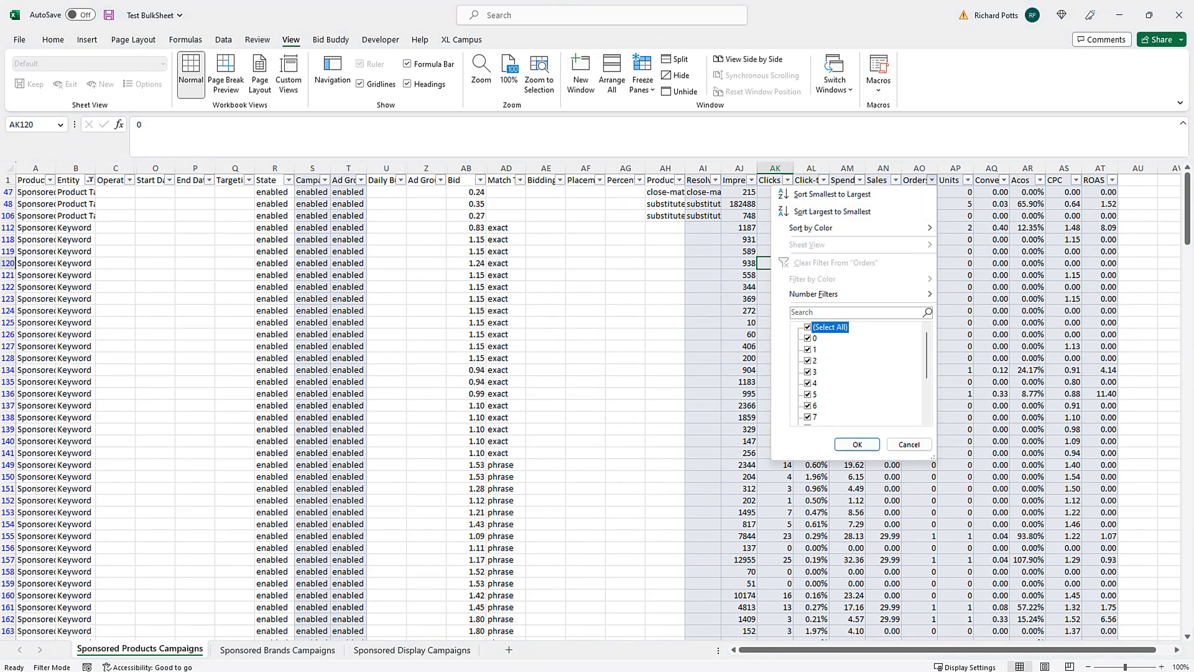
click(808, 339)
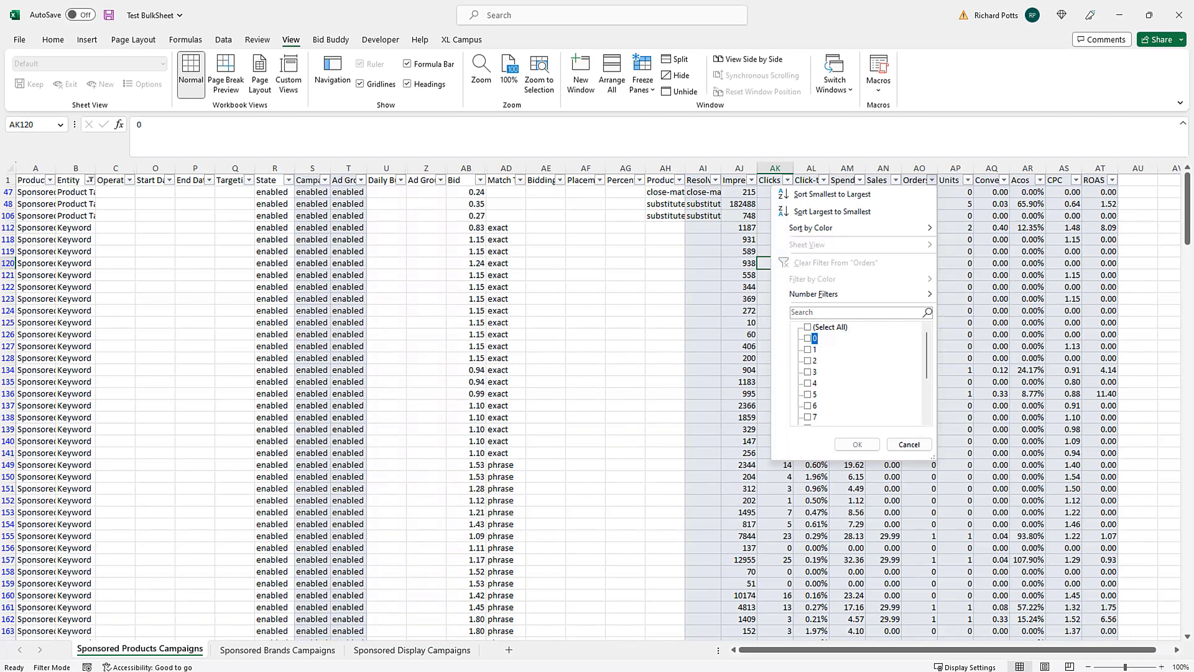
click(808, 339)
click(857, 444)
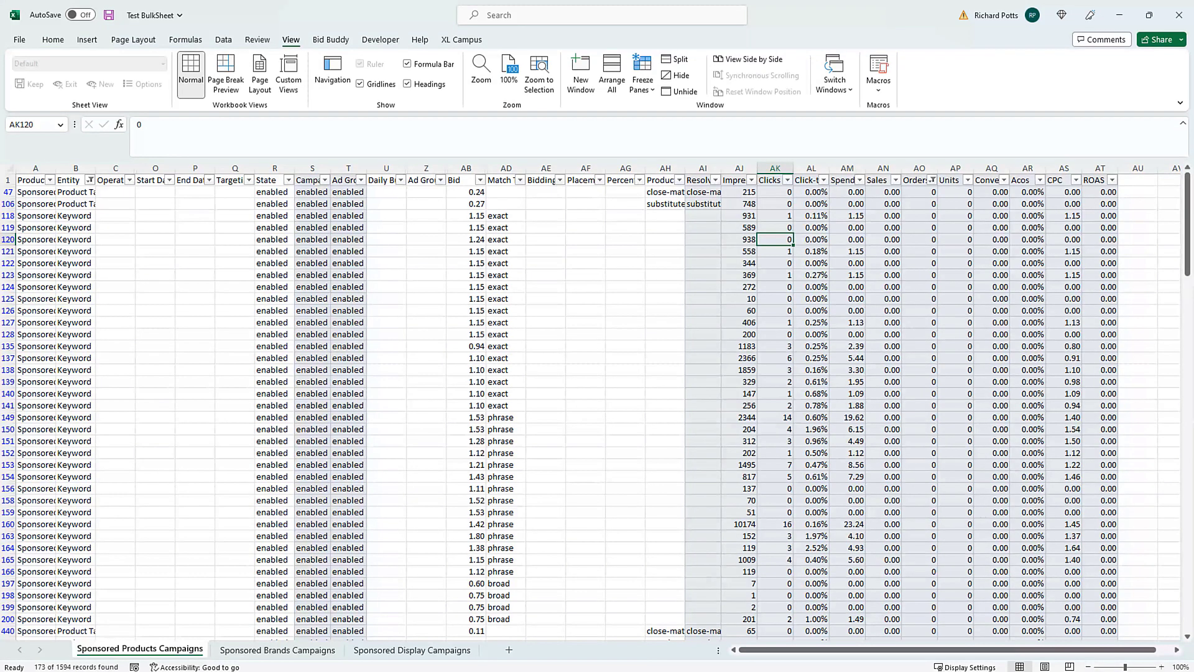
- Add a Spend filter of greater than or equal to 13, leaving 6 records
click(860, 180)
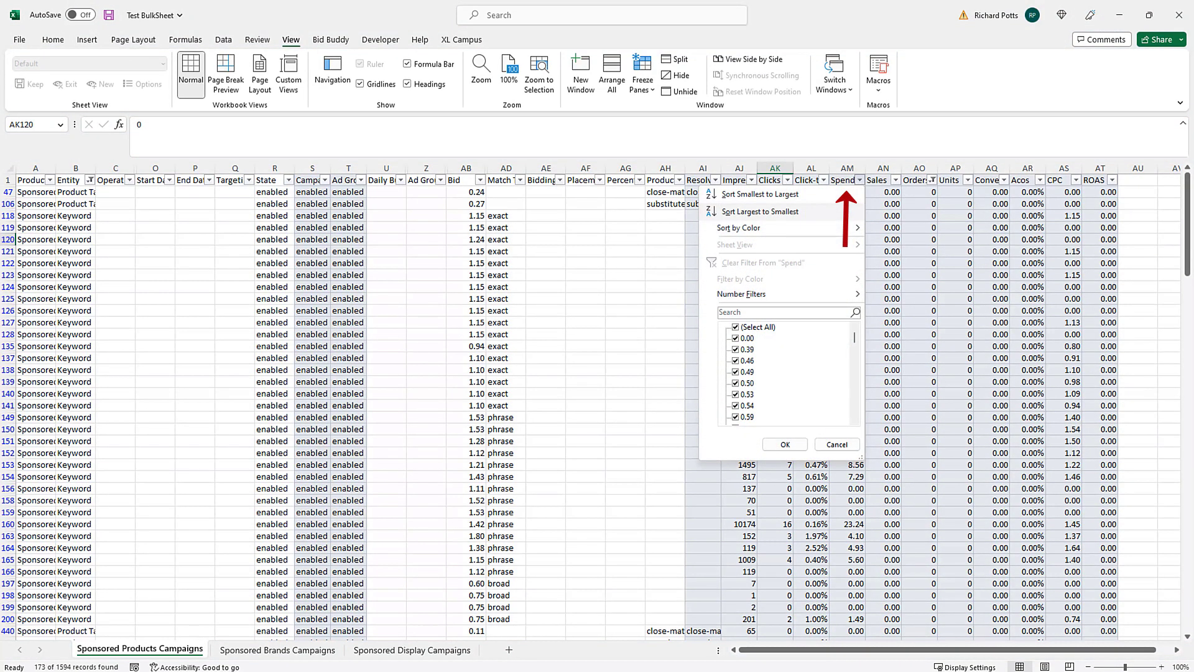
mouse_move(785, 294)
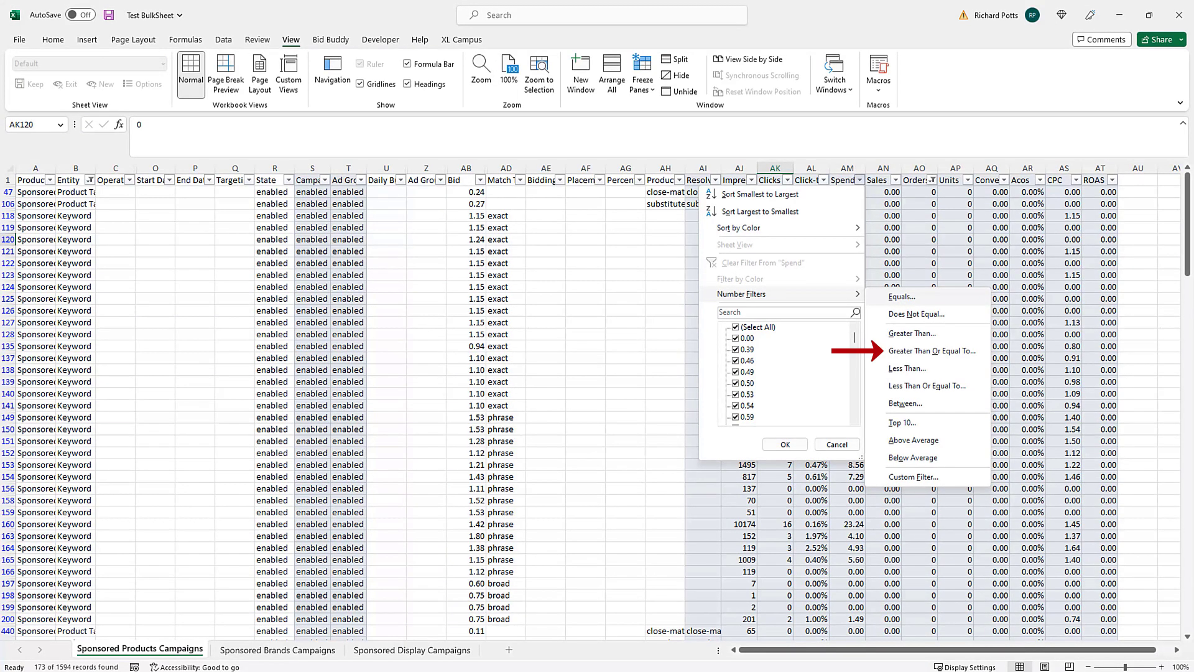
click(932, 351)
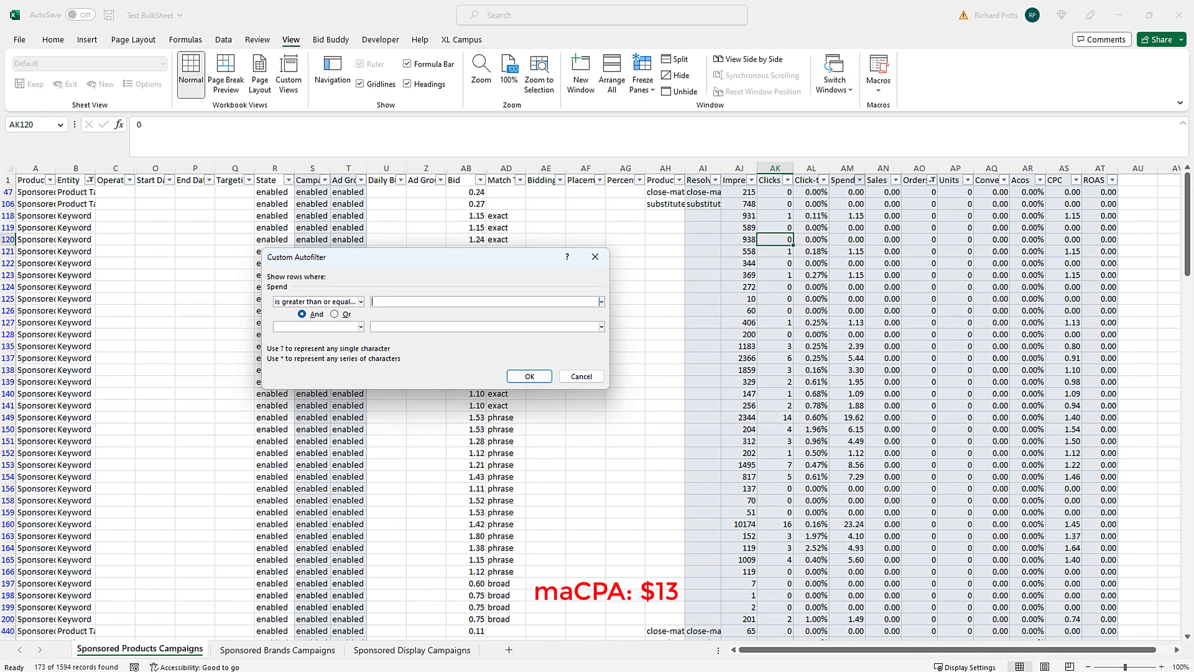
text(13)
key(Return)
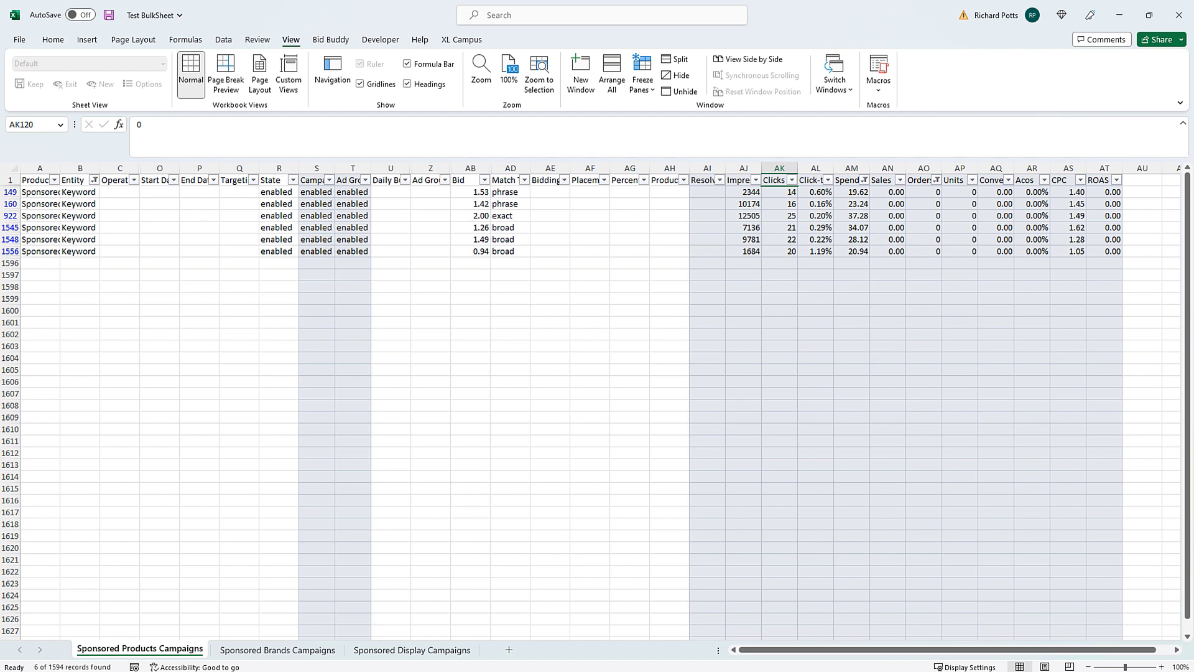
- Decrease the six visible Bid values by 15% with Bid Buddy, then clear the Spend filter
click(471, 193)
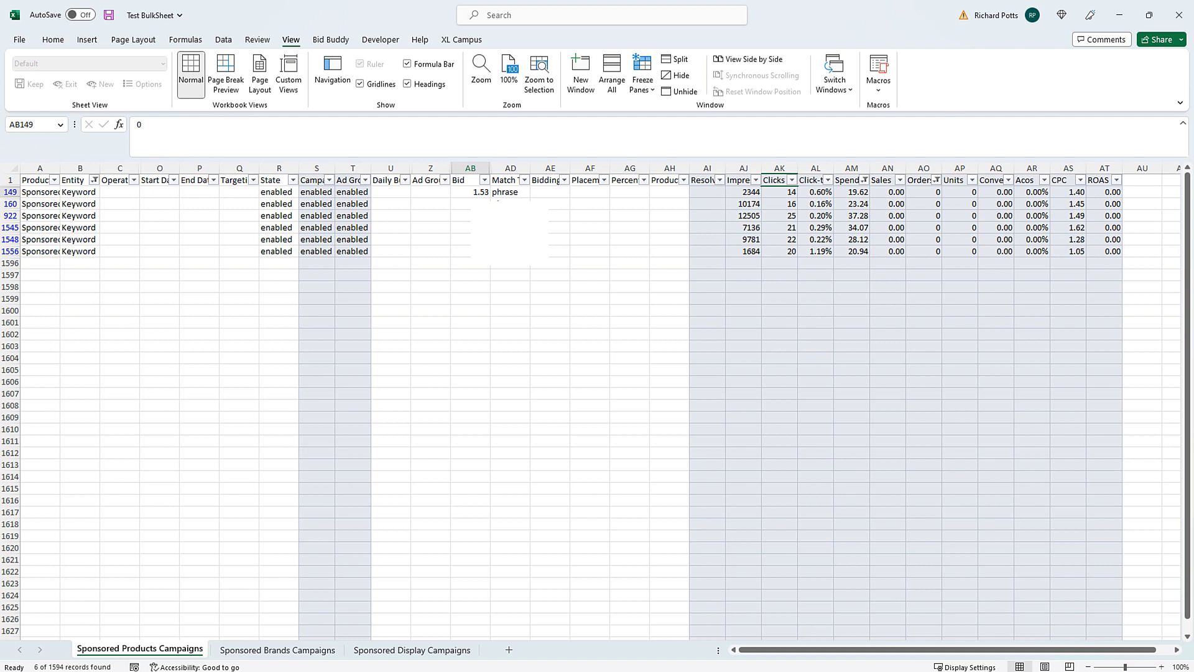
drag(470, 192, 470, 251)
click(331, 40)
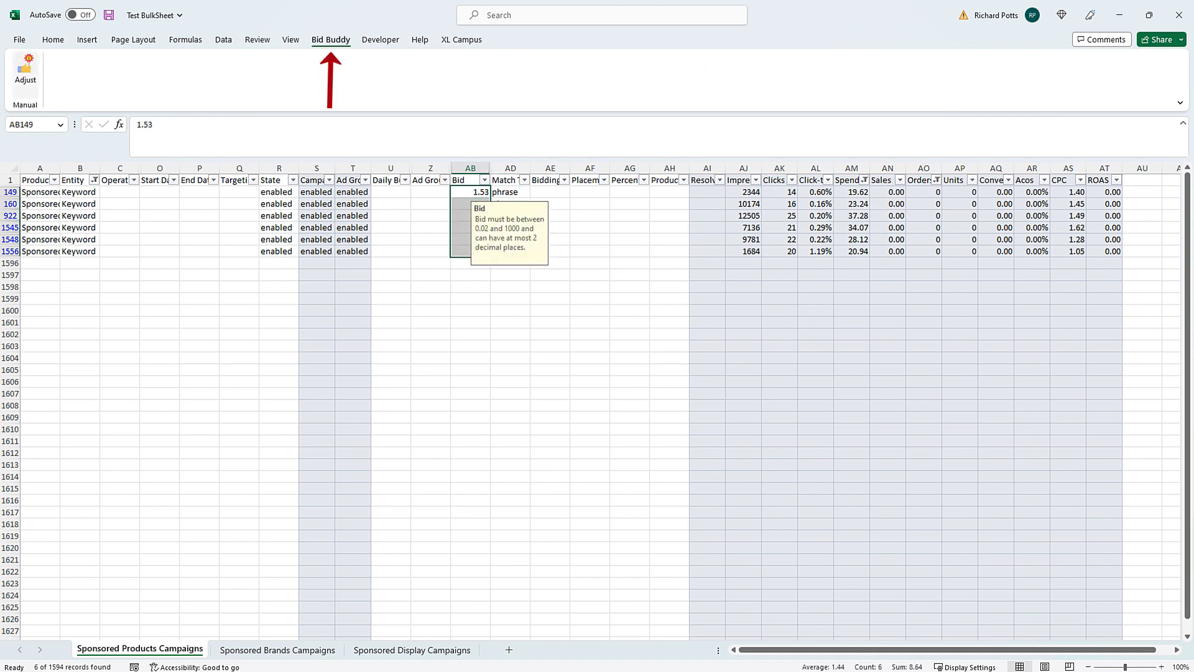
click(26, 72)
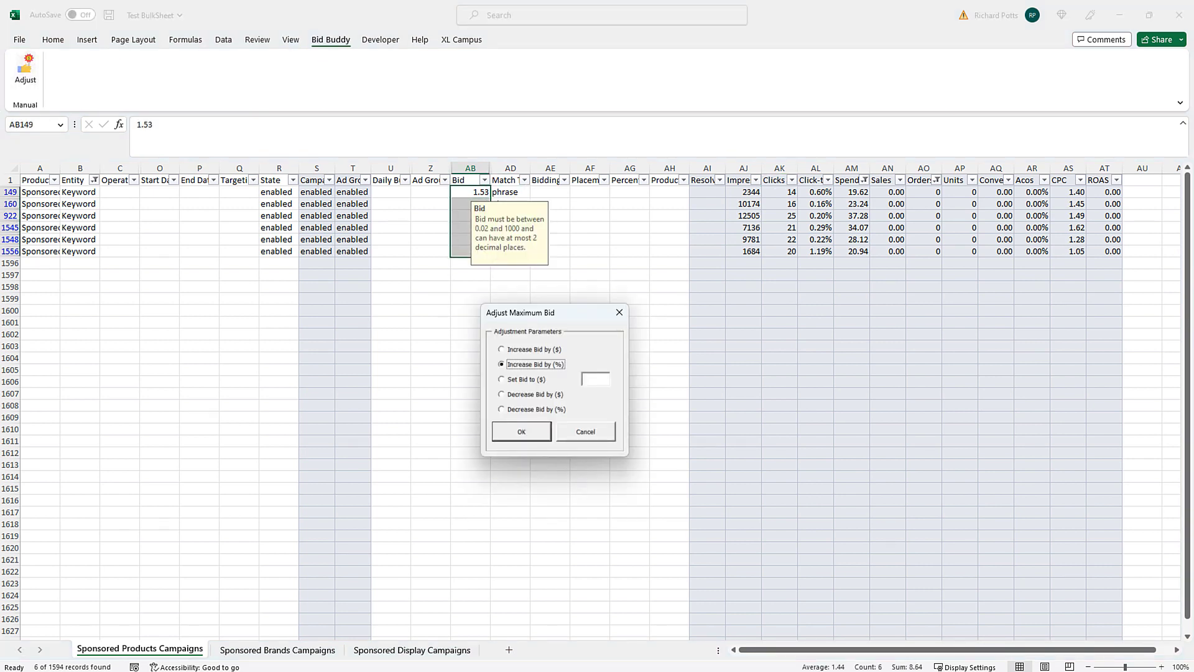
click(523, 409)
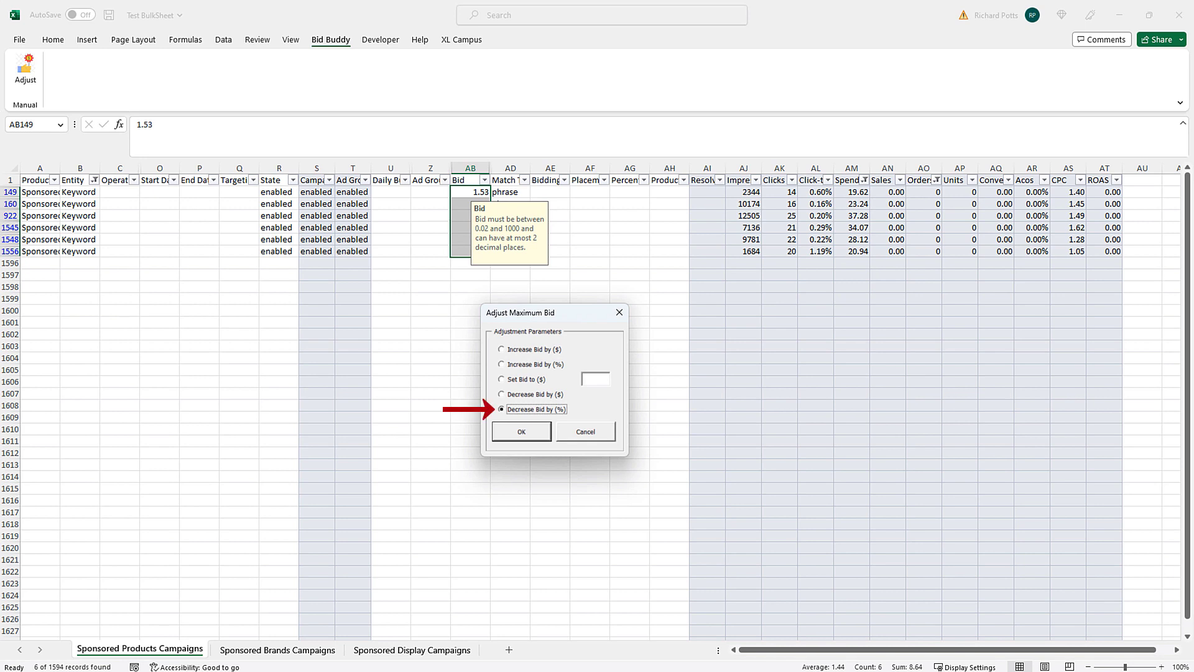
click(596, 379)
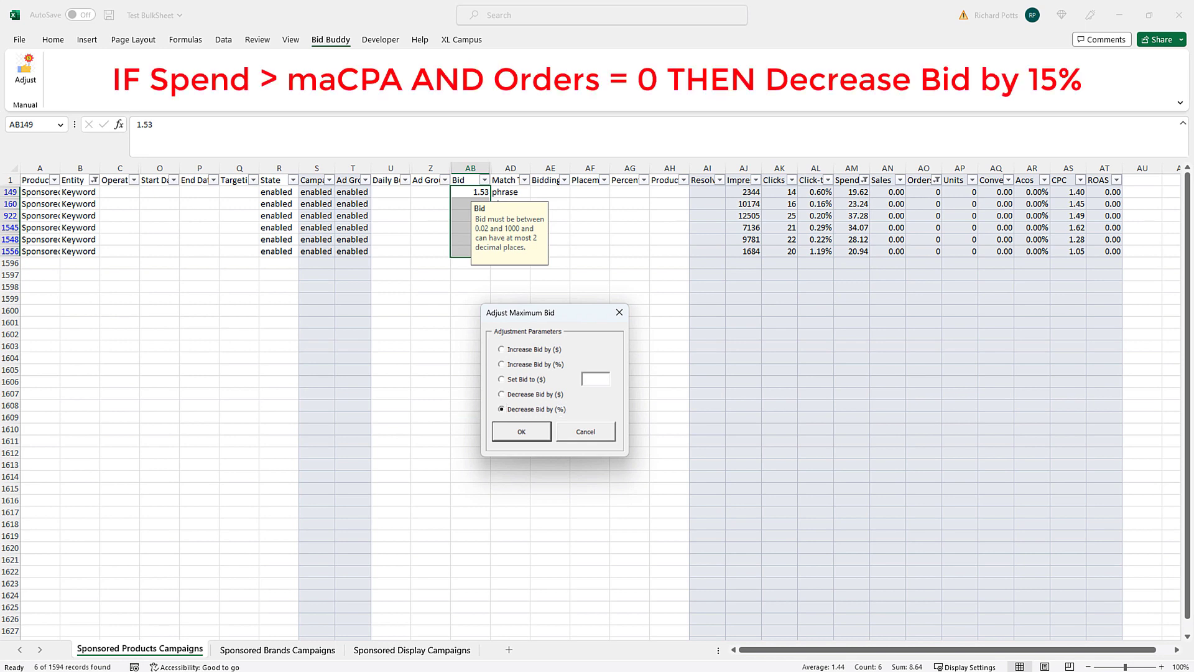
text(15)
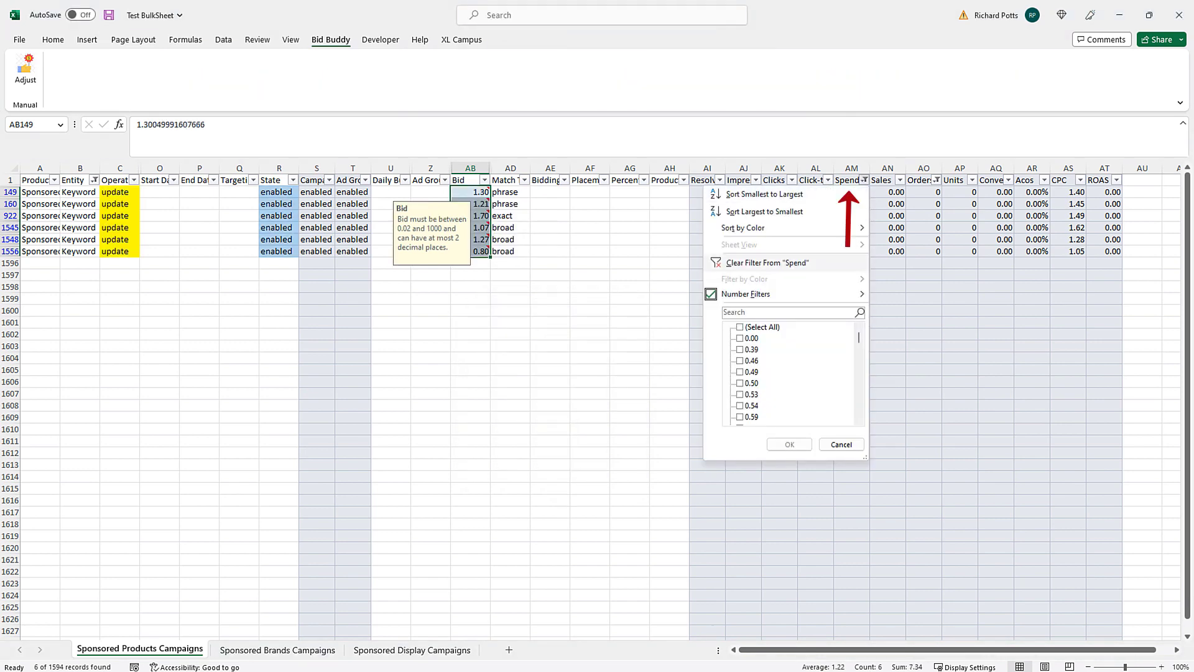
click(768, 263)
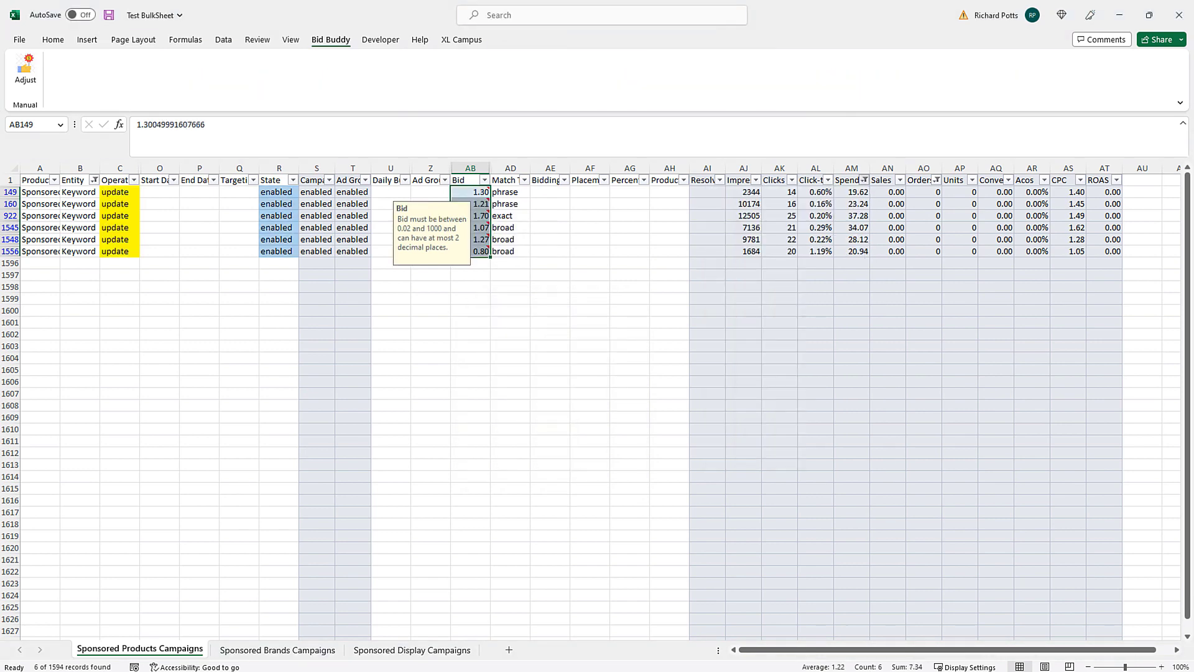
click(546, 382)
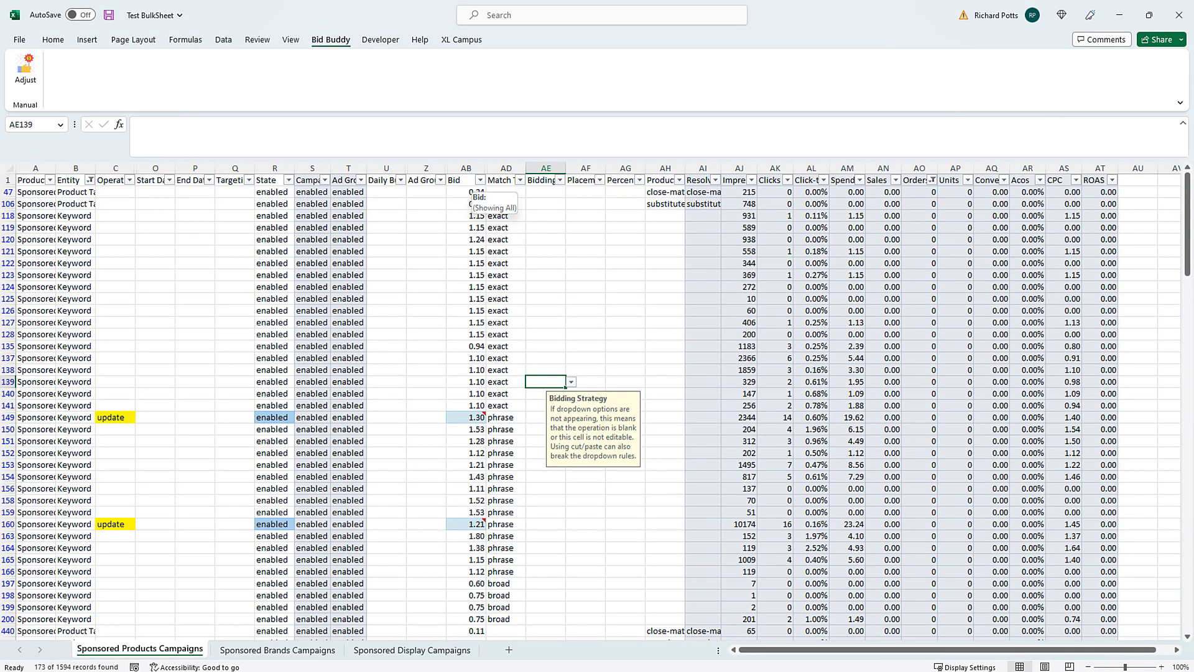
- Filter to unfilled Bid cells with Spend above 0.00, then select the visible bids from AB118 down
click(480, 180)
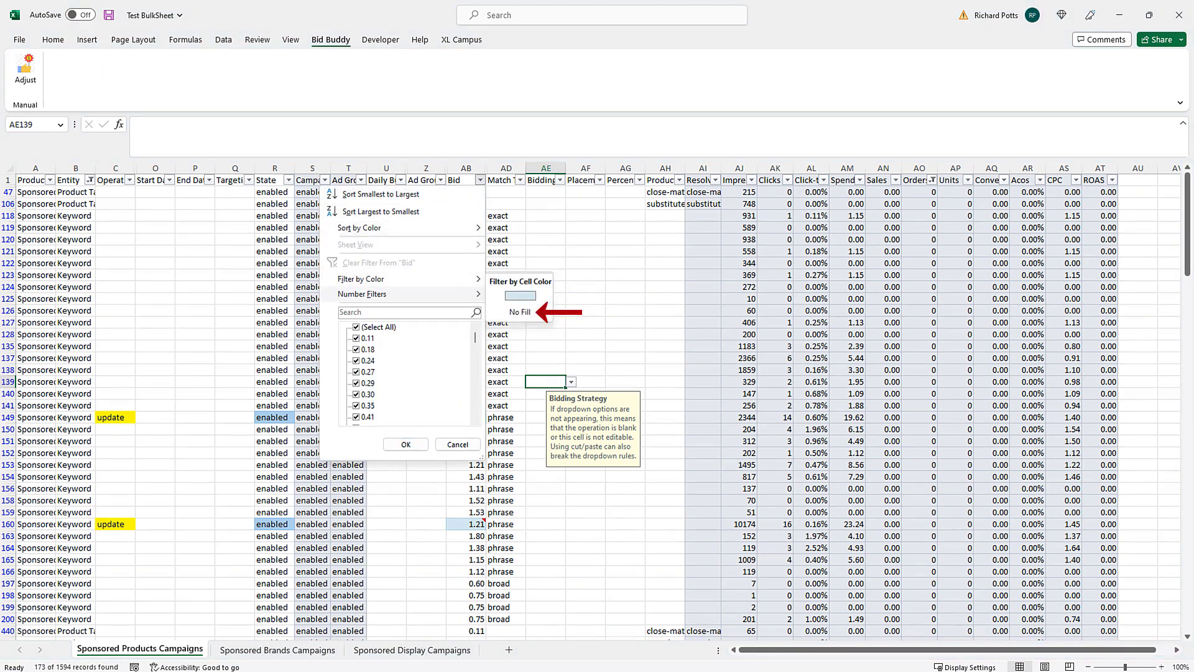
click(520, 313)
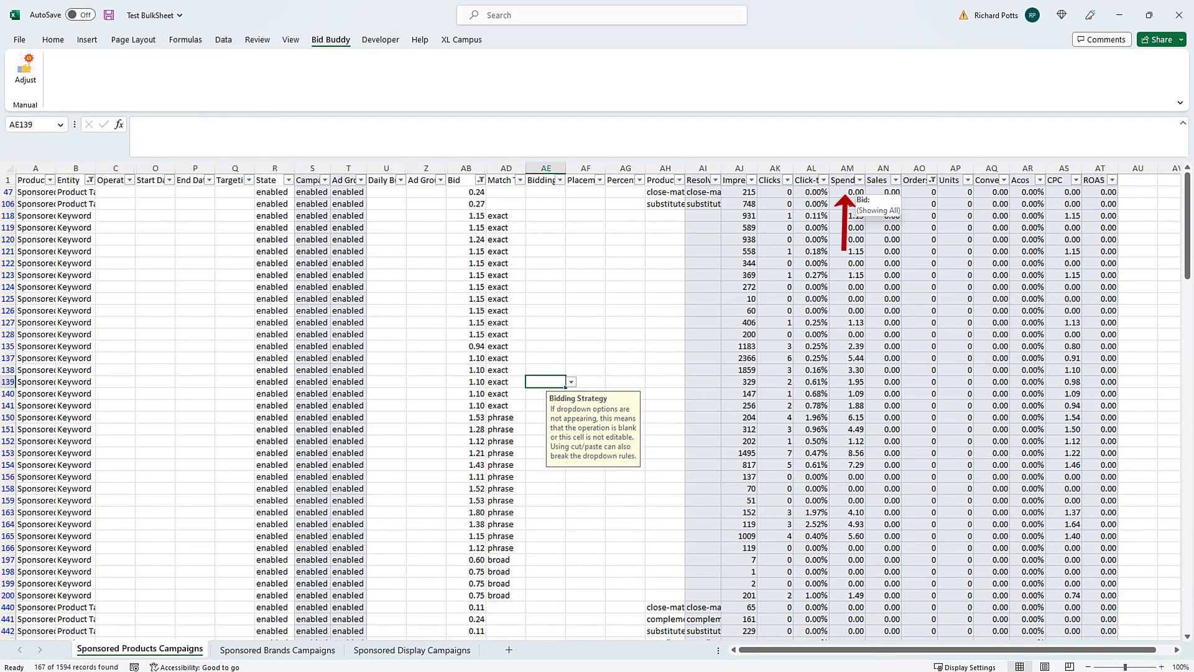
click(860, 180)
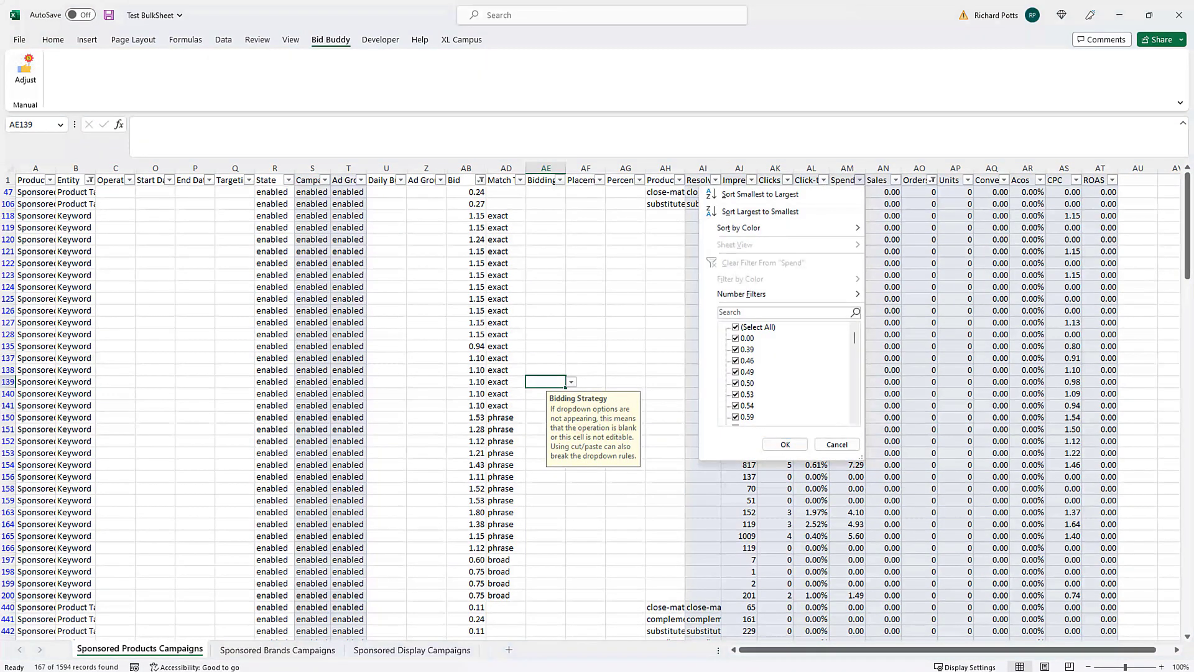
click(736, 338)
key(Return)
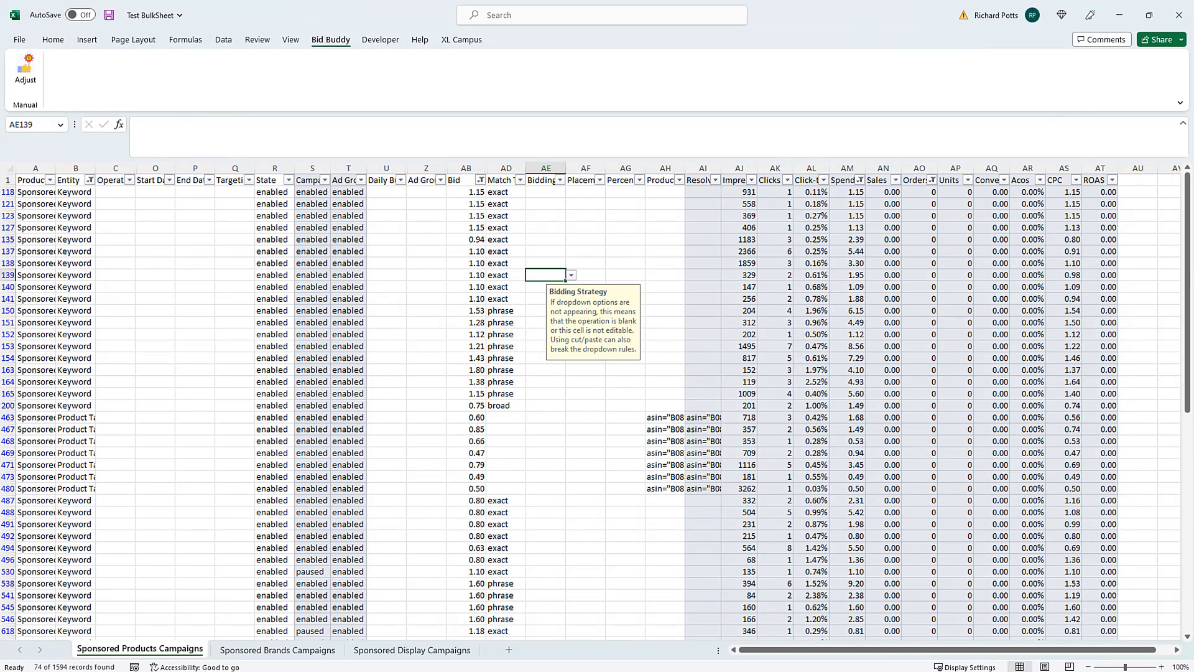
click(466, 192)
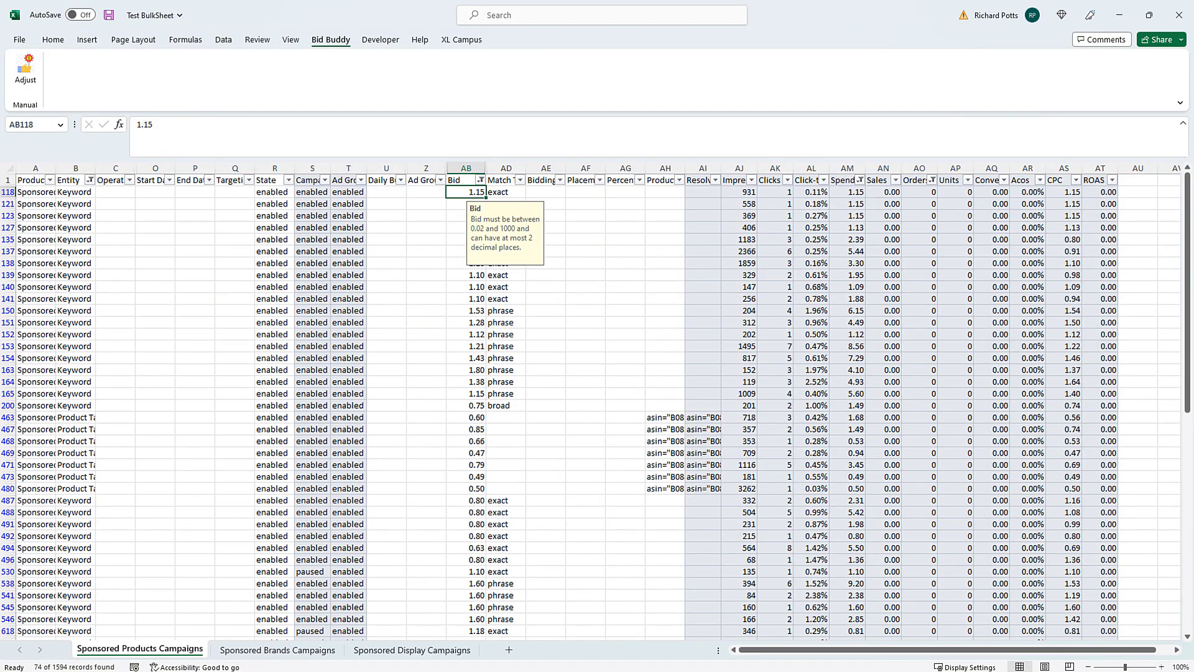
key(ctrl+shift+Down)
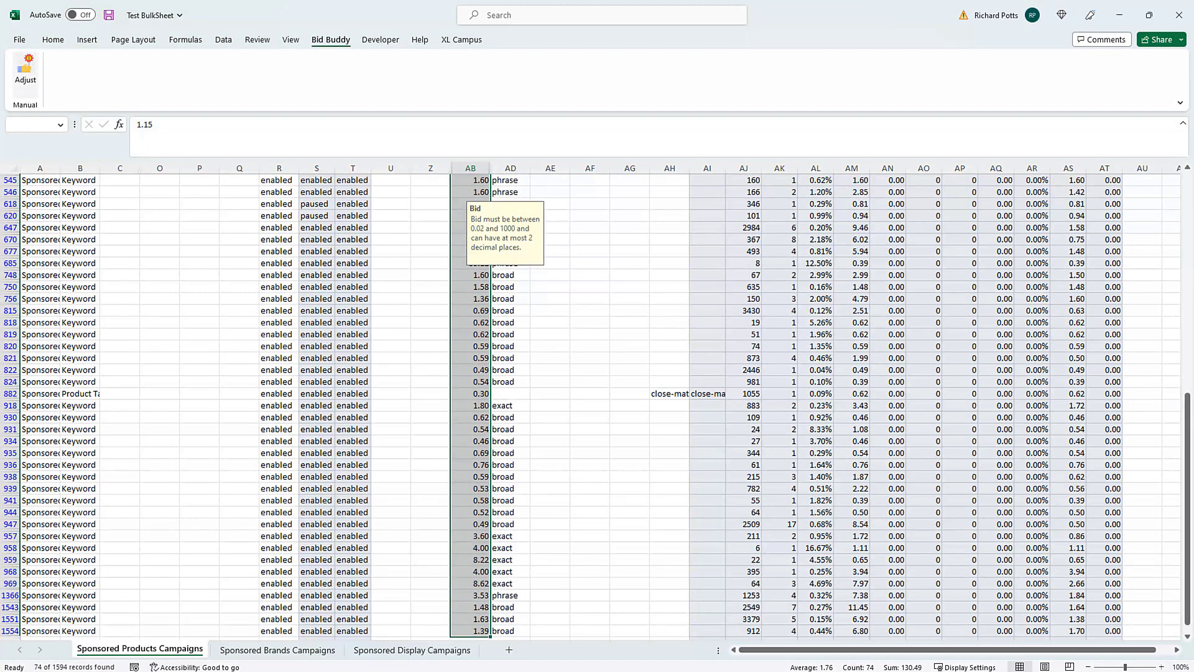
- Decrease the selected bids by 10% with Bid Buddy, then return to the top of the sheet
click(26, 74)
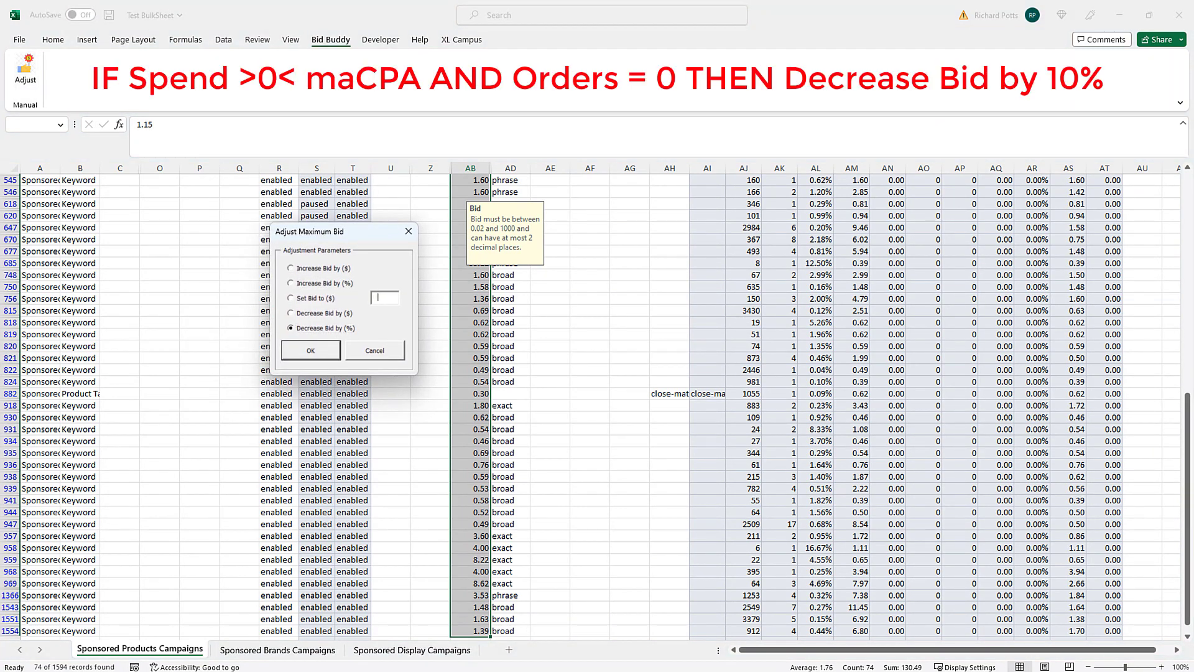
text(10)
key(Return)
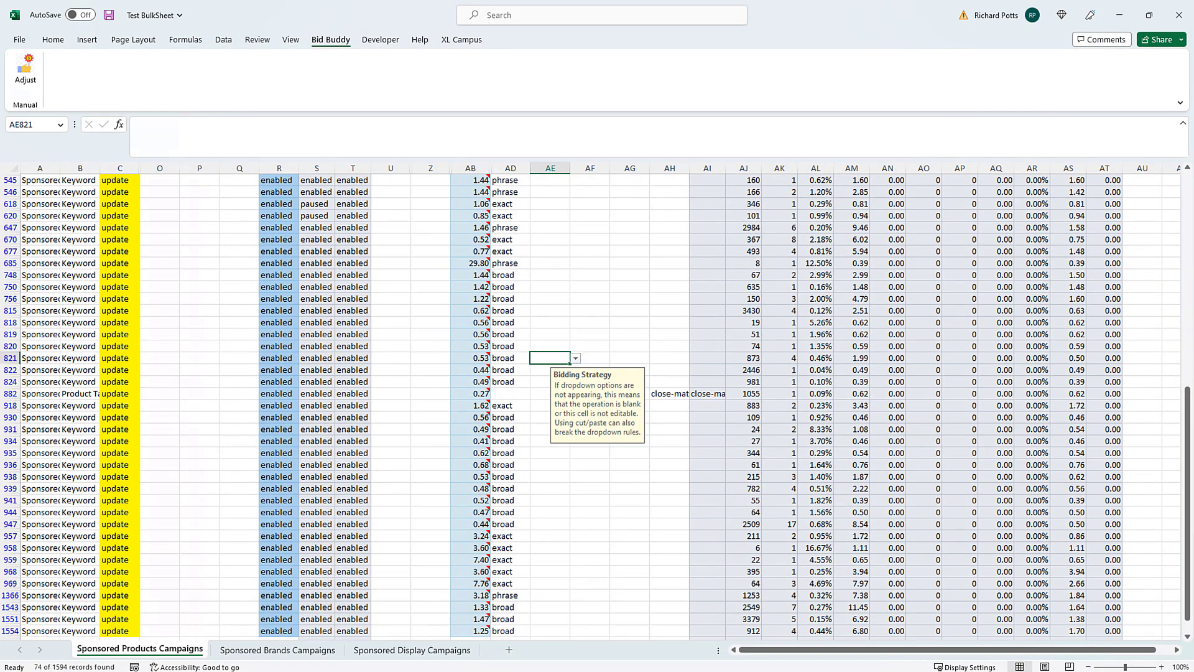
key(Escape)
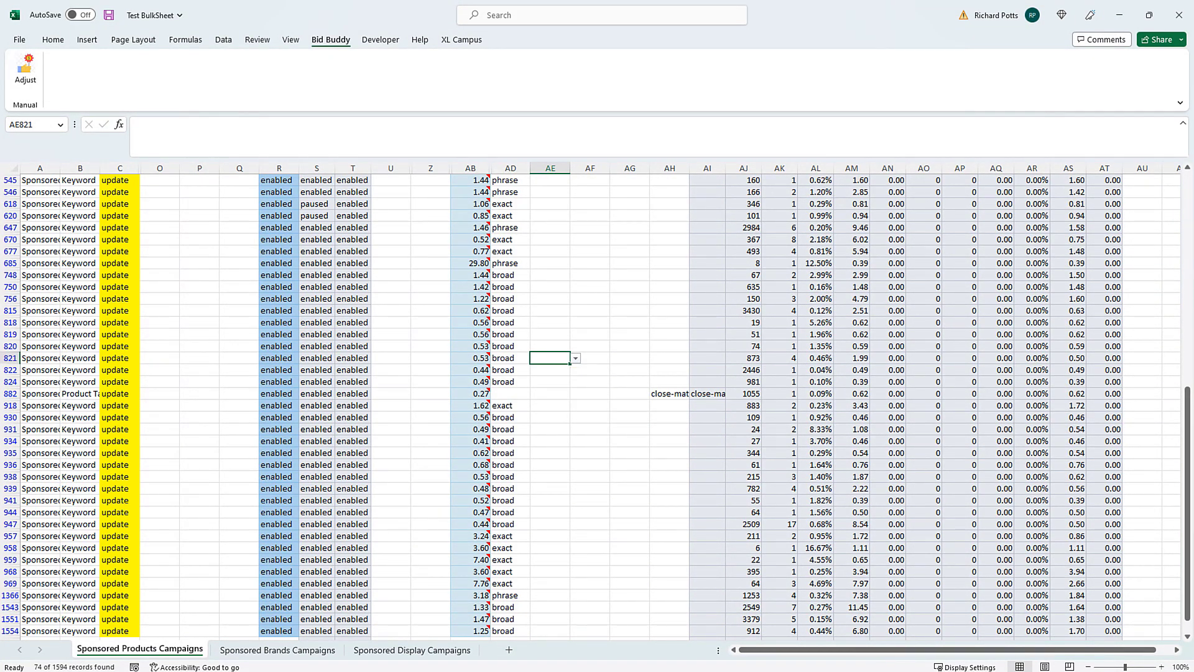
key(ctrl+Up)
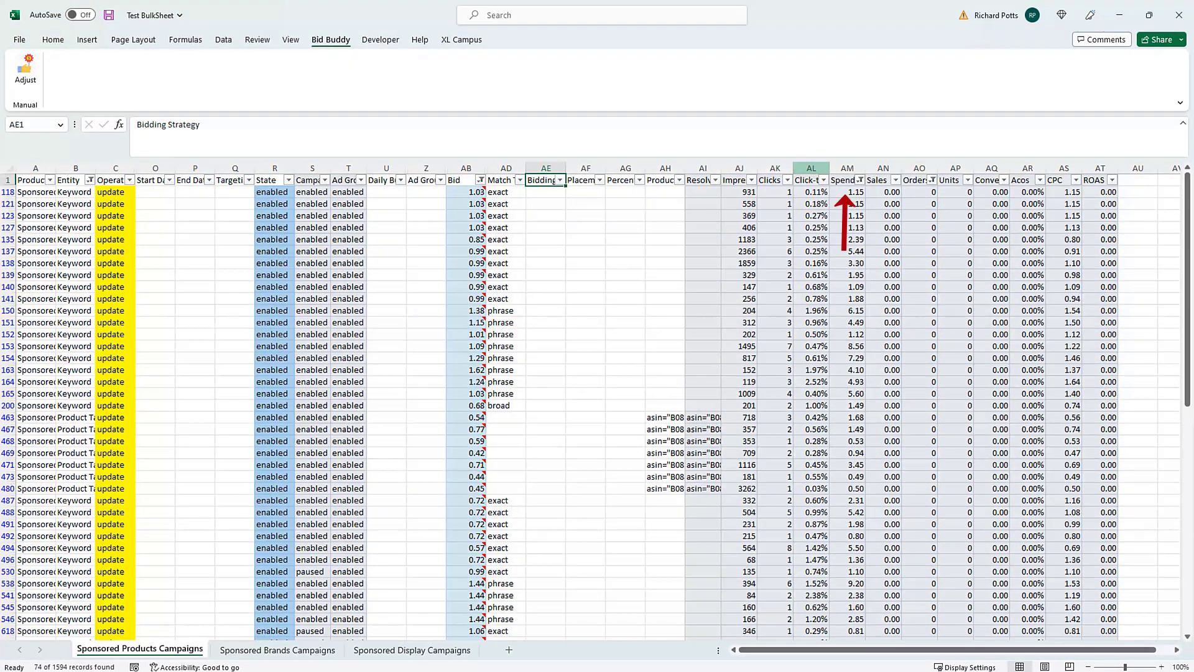
- Clear the Spend filter and select only the visible unchanged rows, excluding the header row
click(860, 180)
click(763, 262)
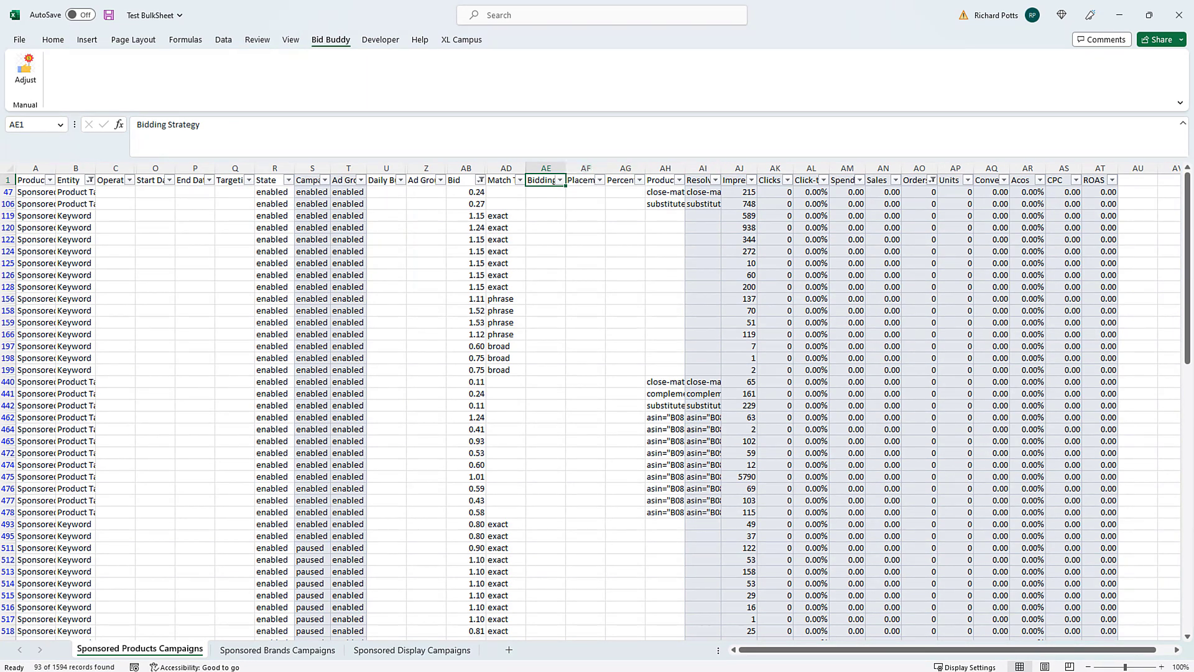
click(843, 181)
key(alt)
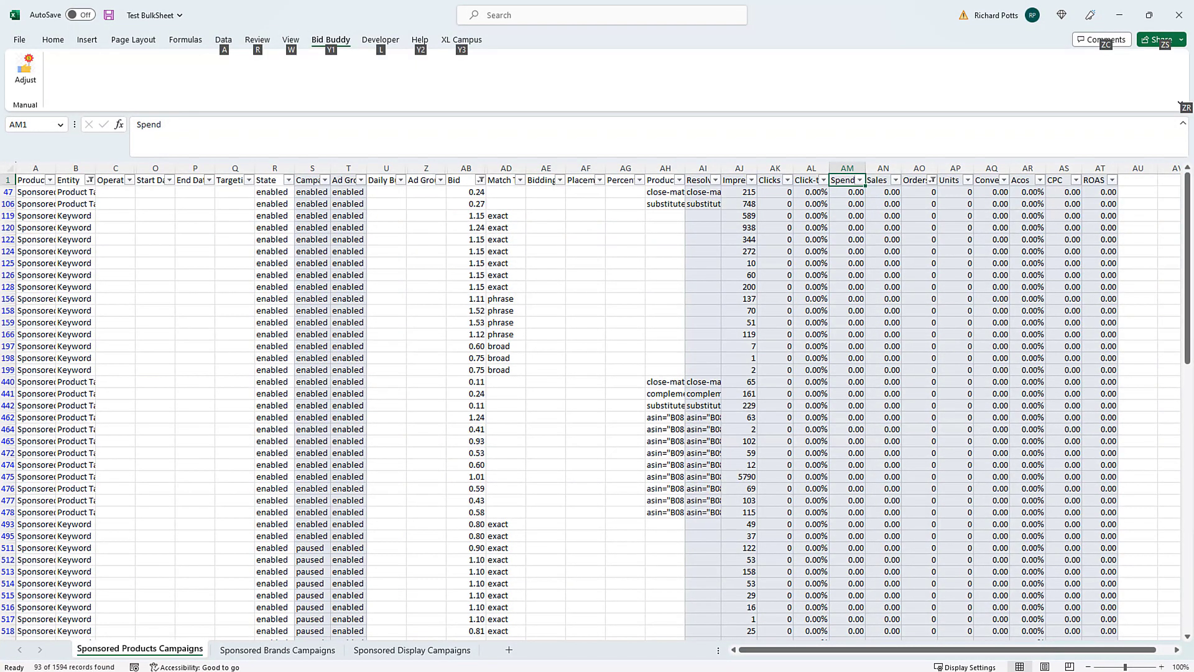
key(alt+semicolon)
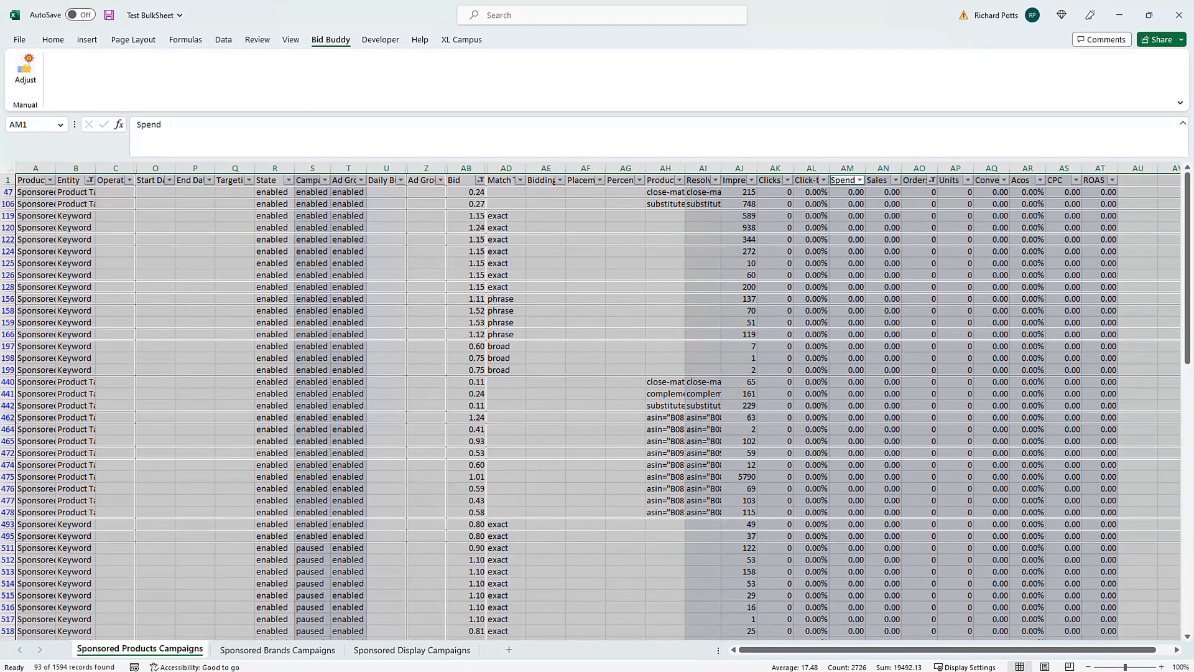
ctrl+click(8, 180)
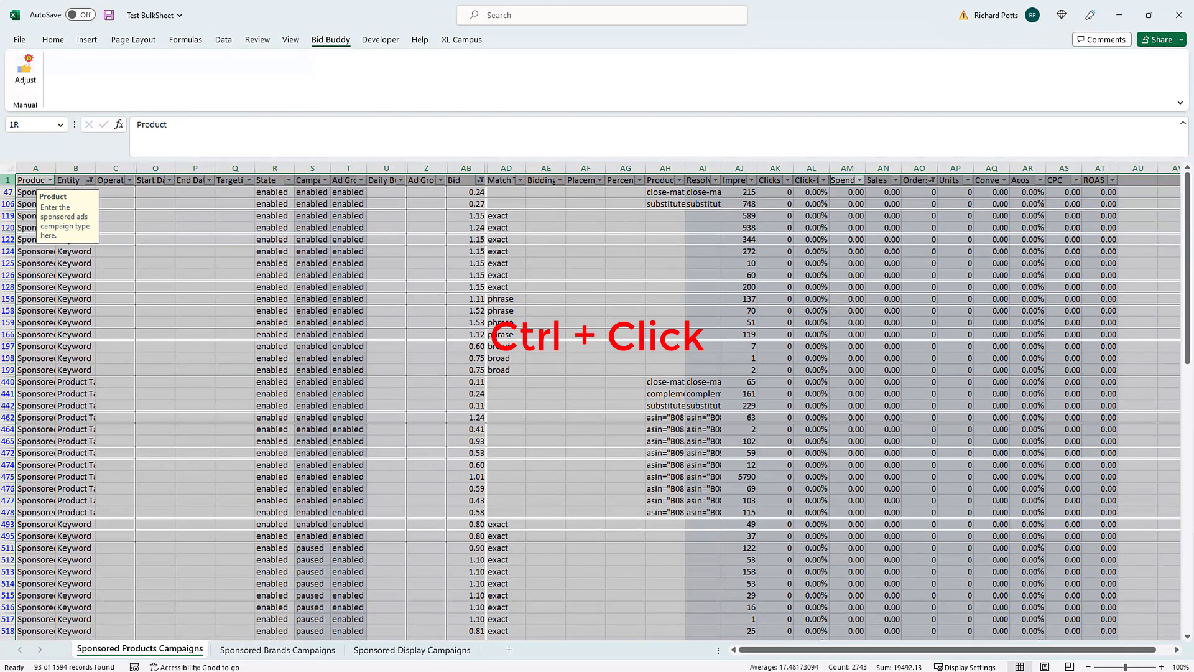
ctrl+click(8, 180)
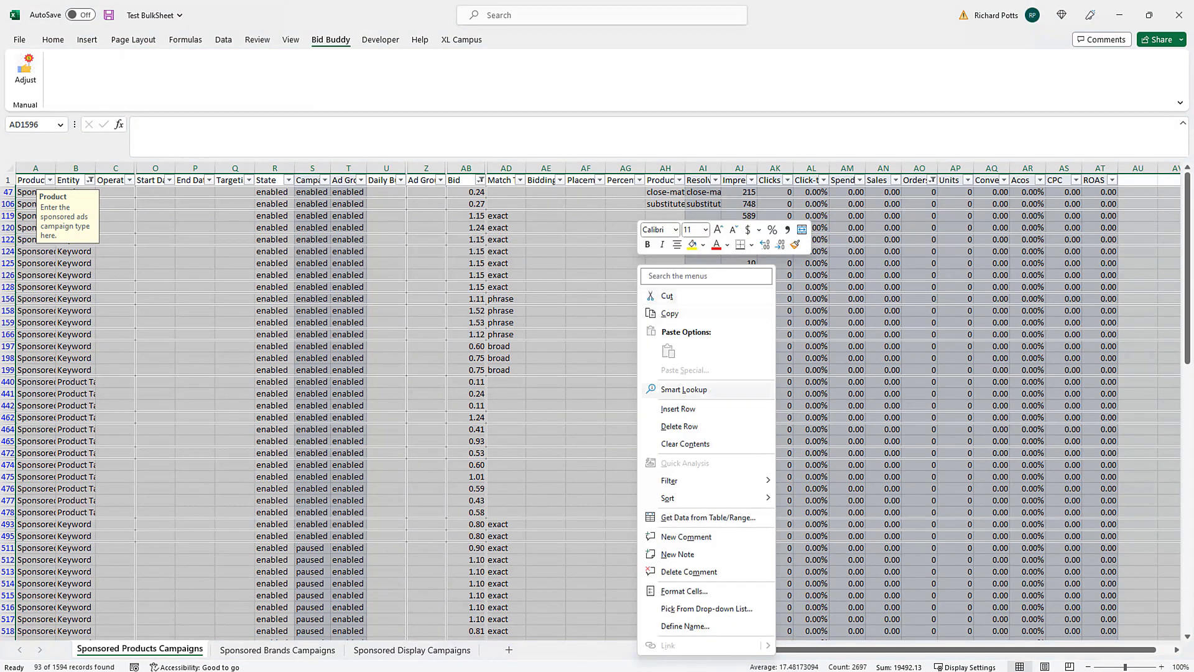
- Delete those 93 rows, leaving 1501 records, and clear the Orders filter
click(677, 427)
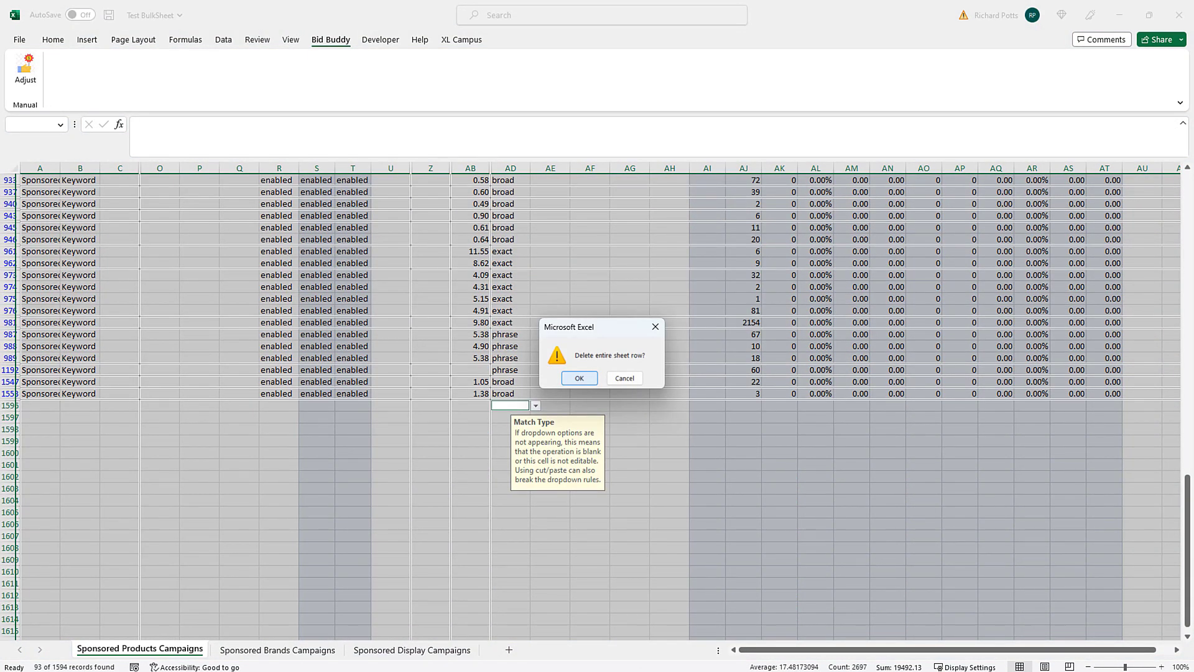
click(580, 378)
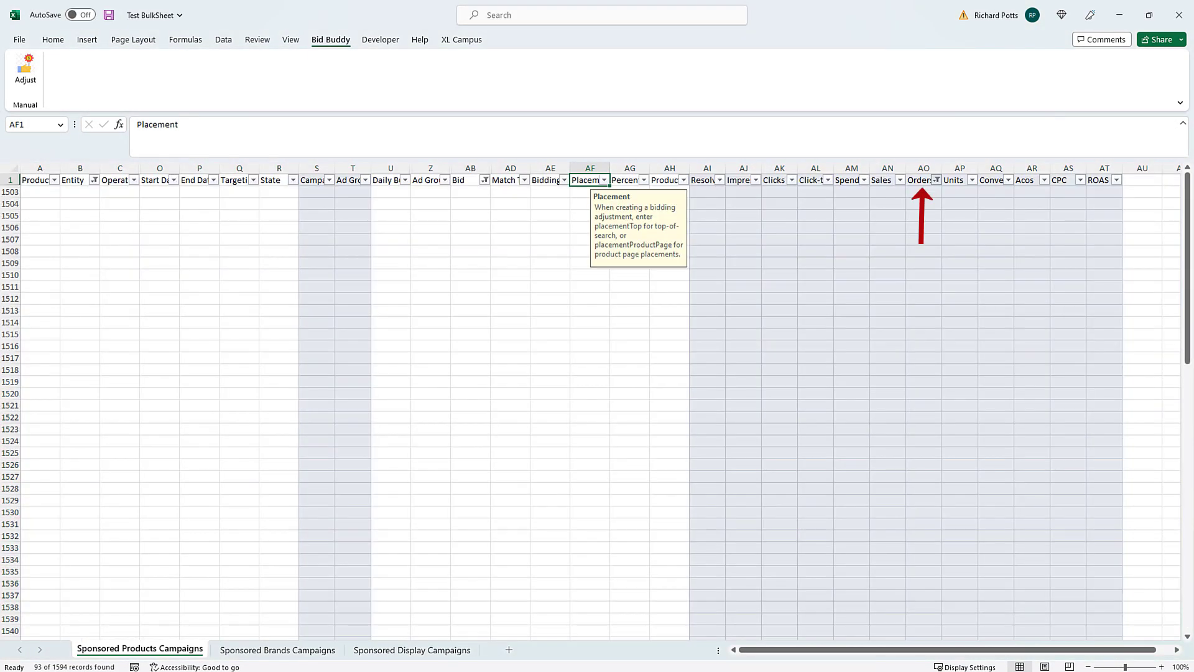
click(936, 180)
click(844, 262)
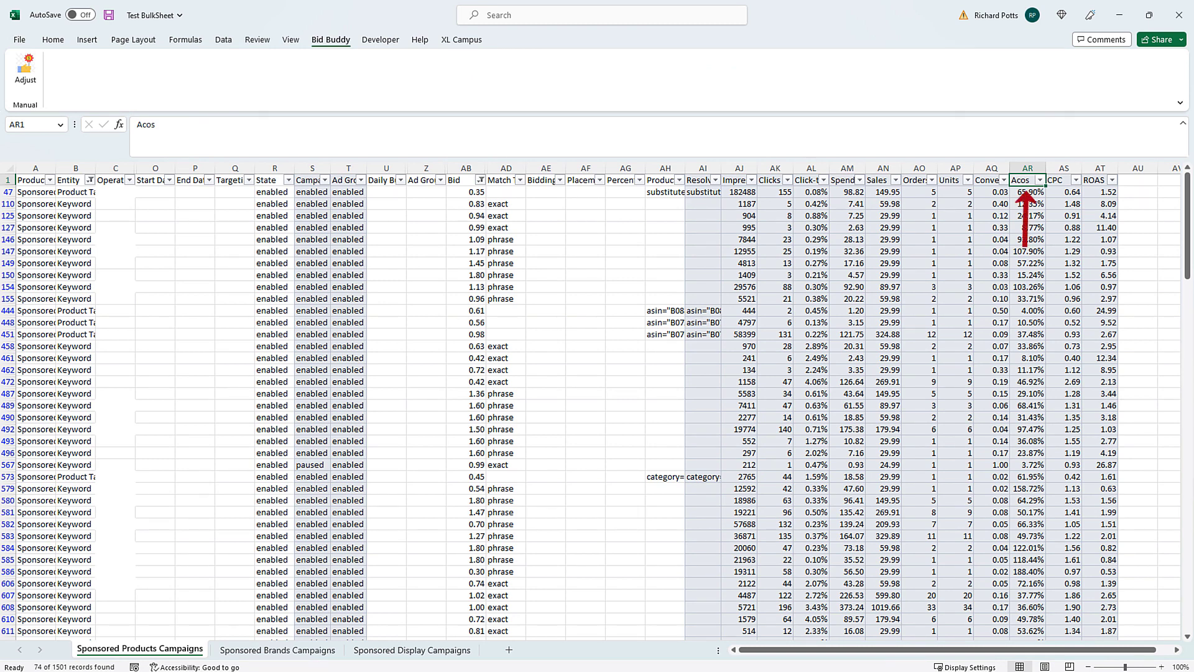
- Filter the Acos column to values of at least 0.7, leaving 16 rows
key(alt+Down)
key(f)
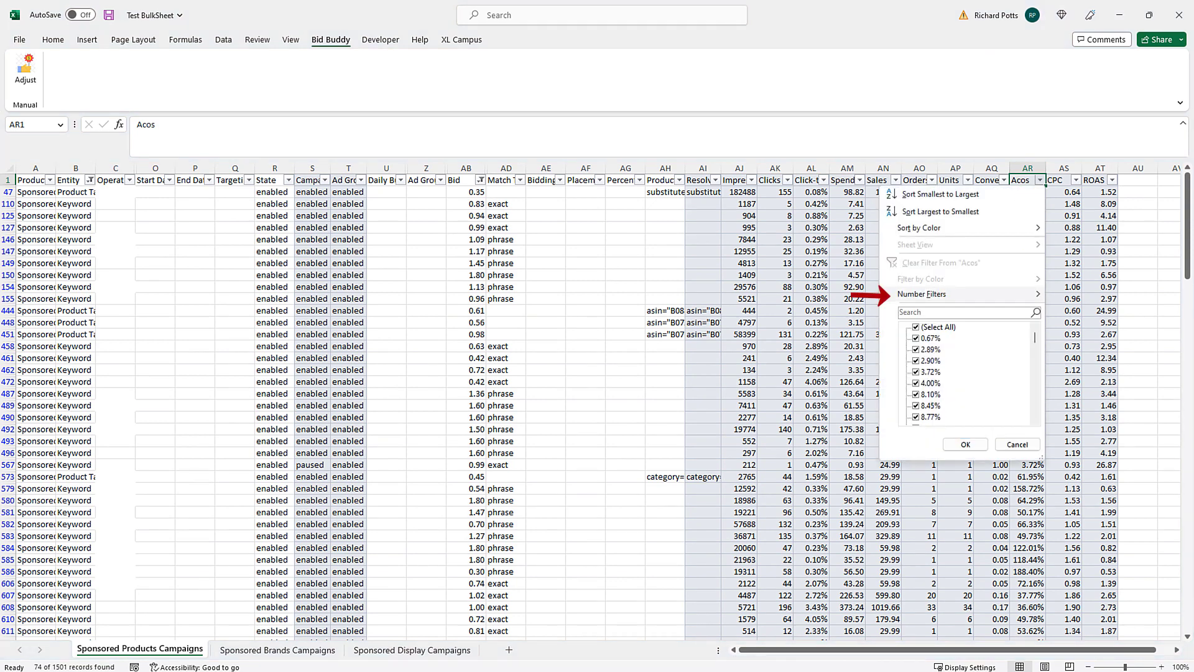
key(Escape)
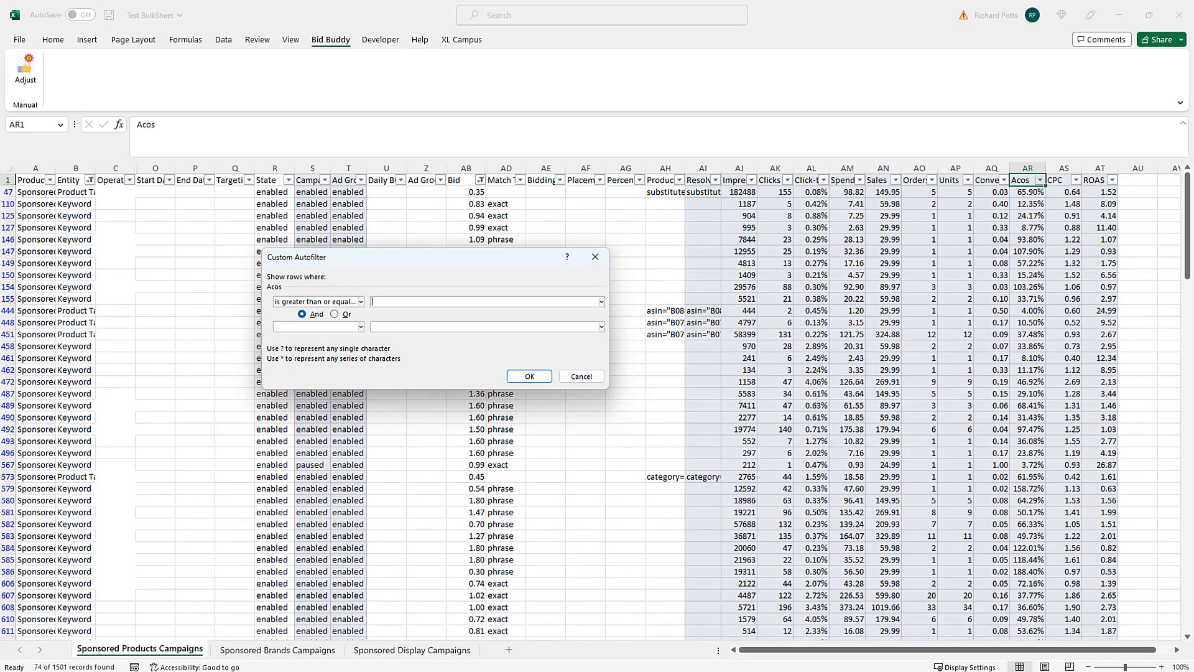
text(7)
key(Return)
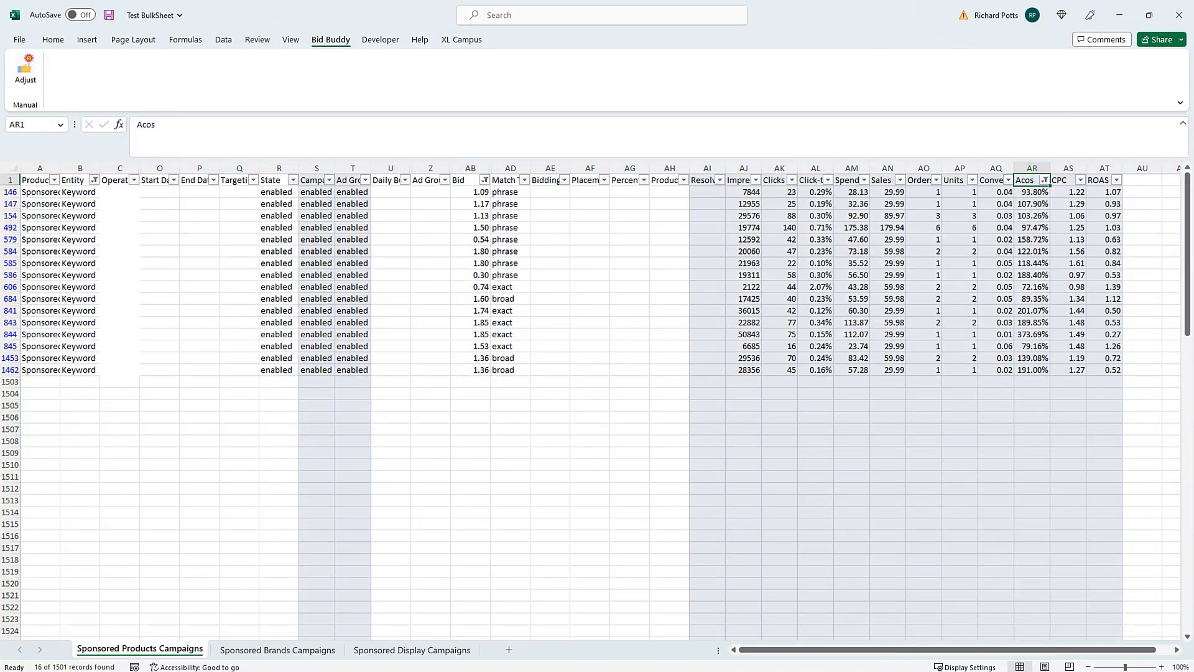
- Decrease the 16 visible bids from AB146 down by 10% with Bid Buddy
click(471, 192)
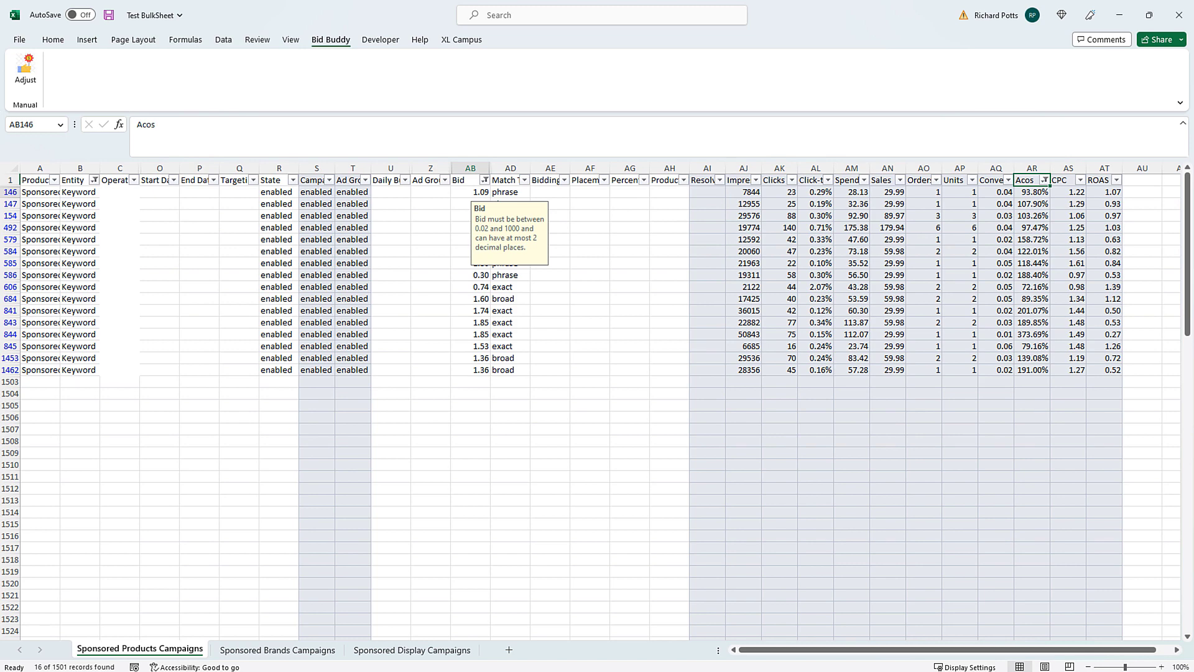
drag(471, 192, 471, 370)
click(25, 73)
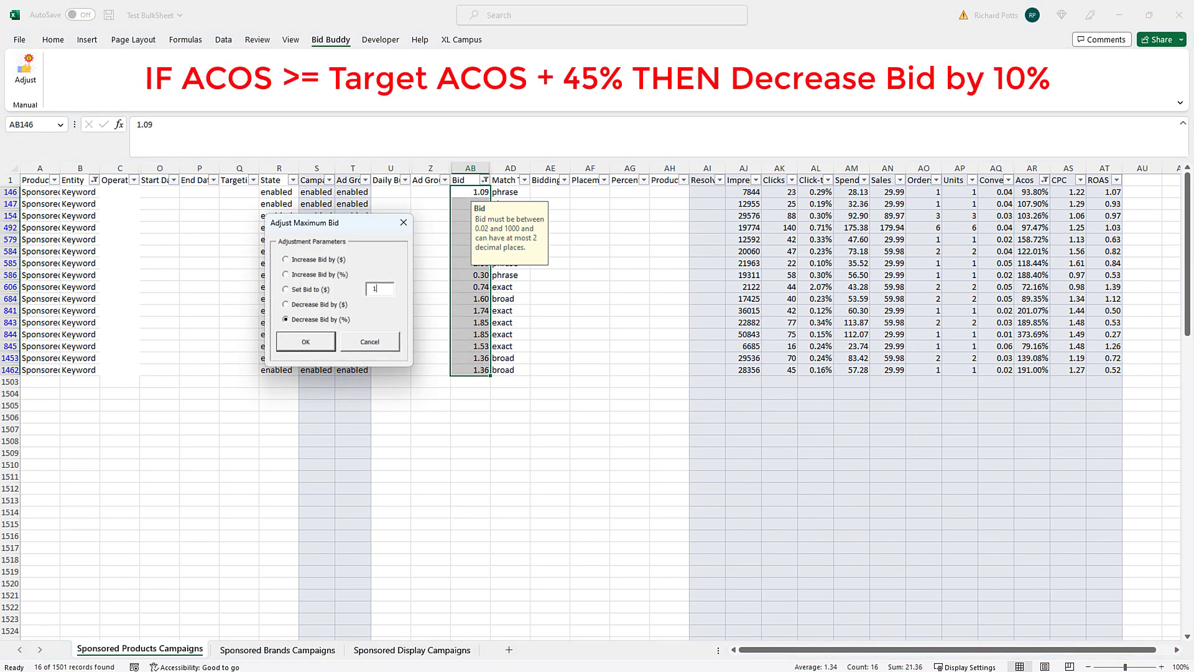
text(10)
key(Return)
- Replace the Acos filter with greater than or equal to 0.5, leaving 15 rows
click(1045, 180)
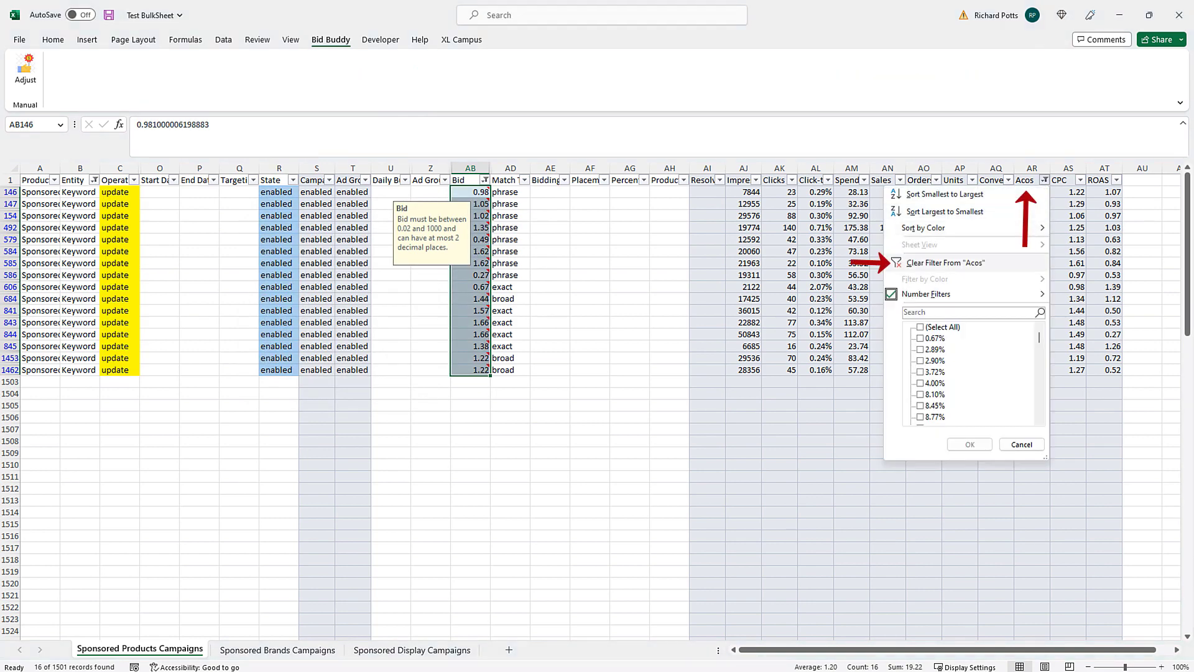
click(908, 259)
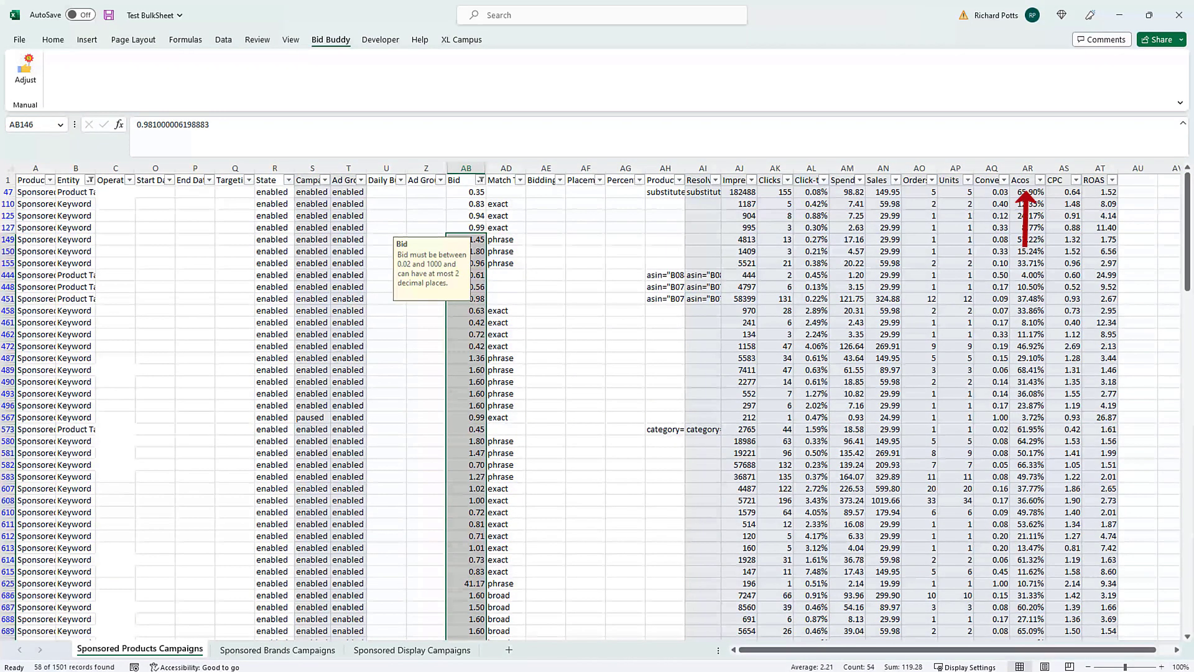
click(1039, 180)
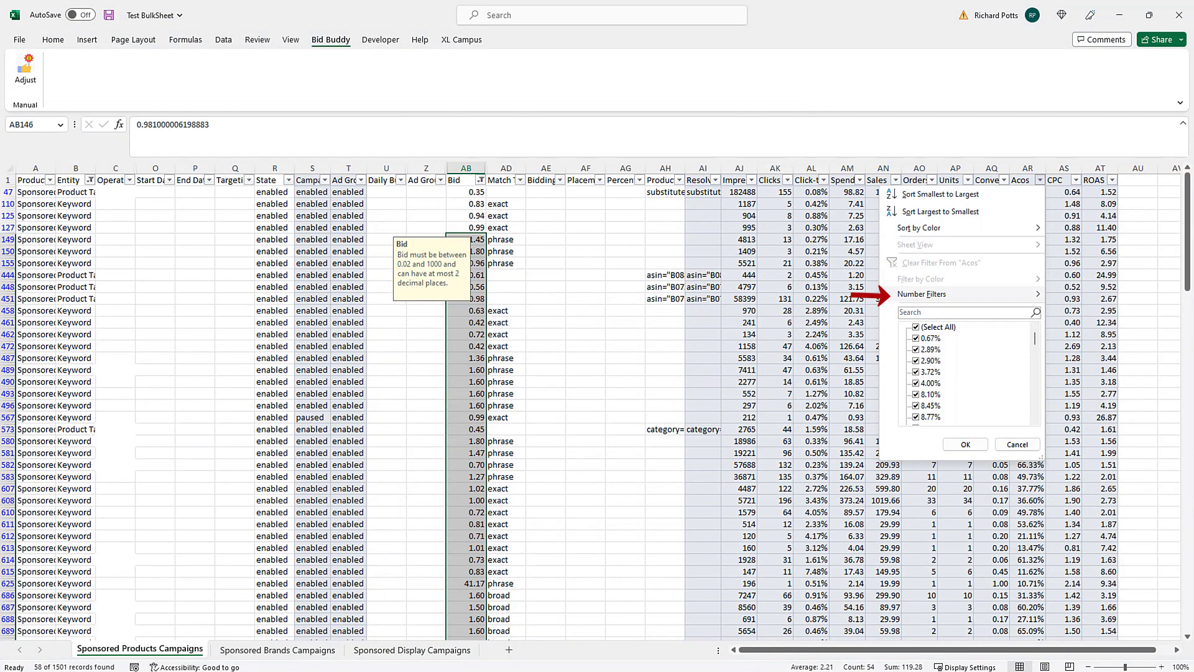
mouse_move(966, 295)
click(1112, 350)
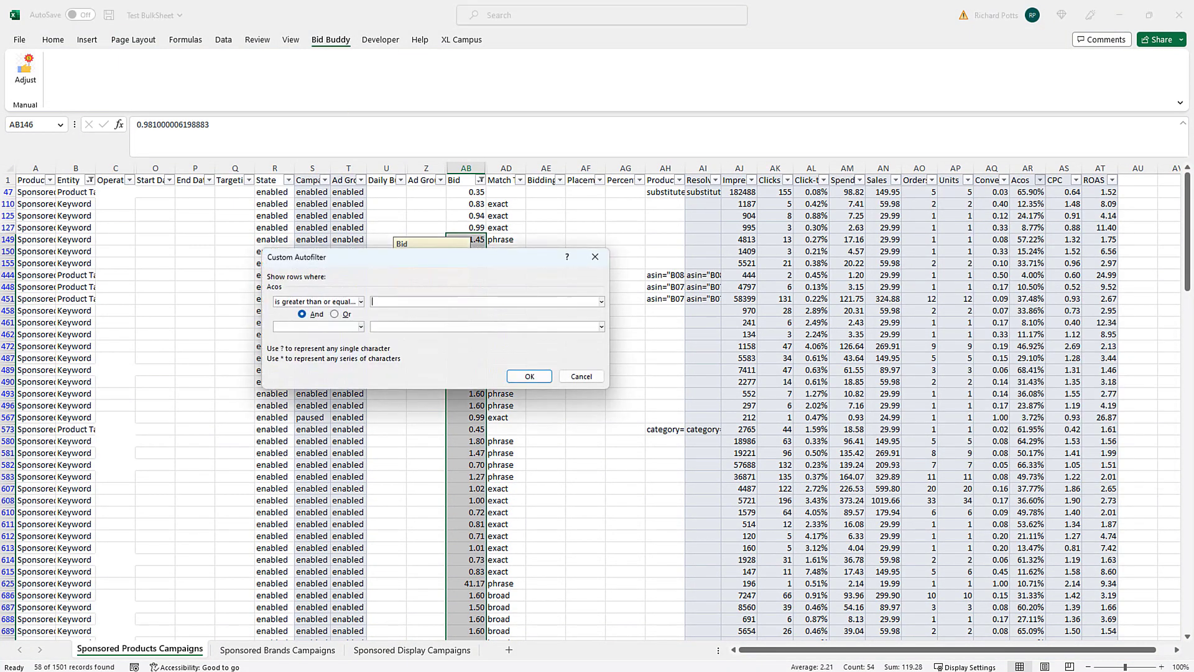
text(.5)
key(Return)
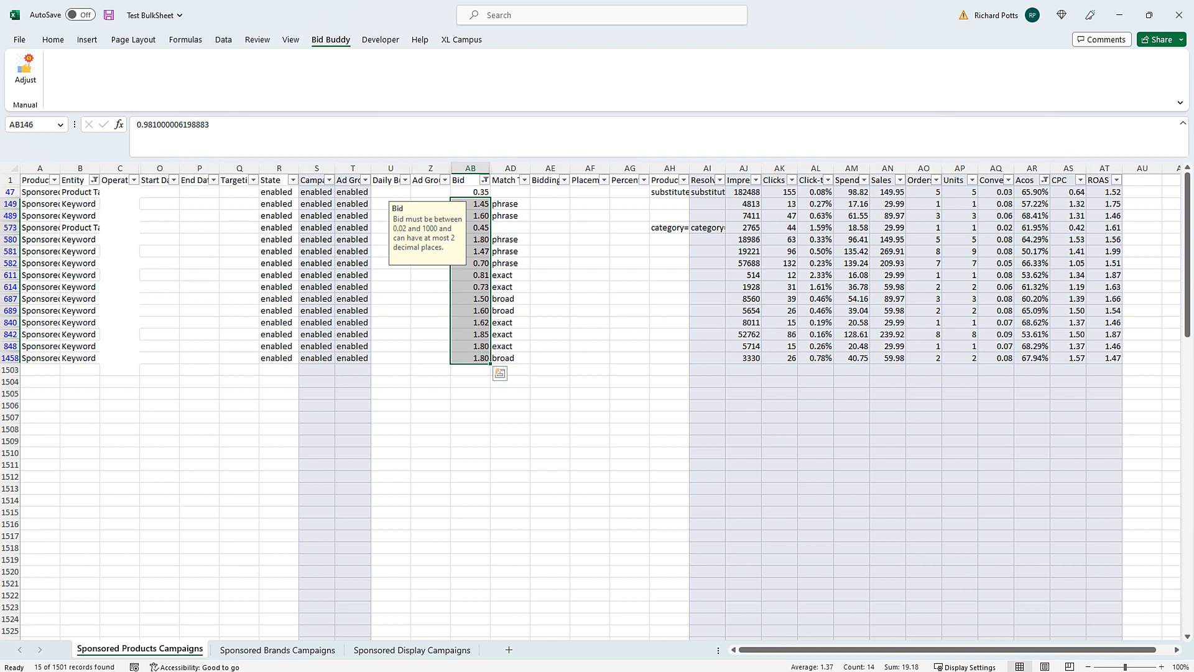
- Decrease the 15 visible bids by 7% with Bid Buddy
drag(471, 192, 470, 359)
click(25, 70)
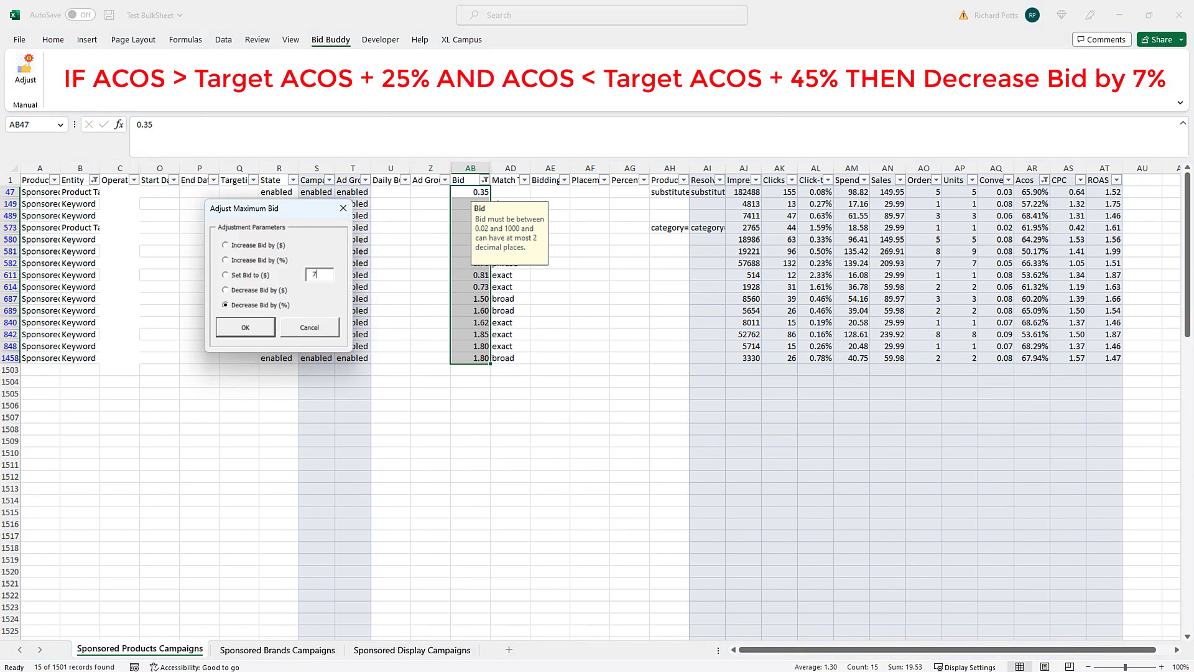
key(Return)
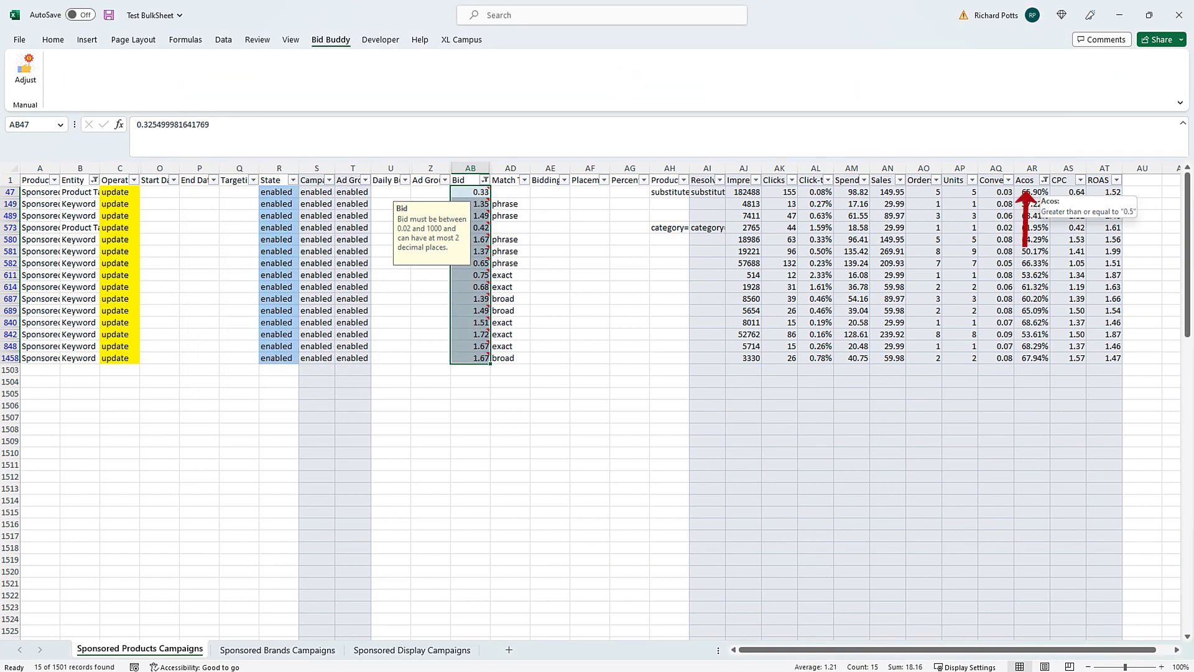
- Refilter Acos to greater than or equal to 0.35, leaving 11 rows, and select their Bid cells
click(1046, 180)
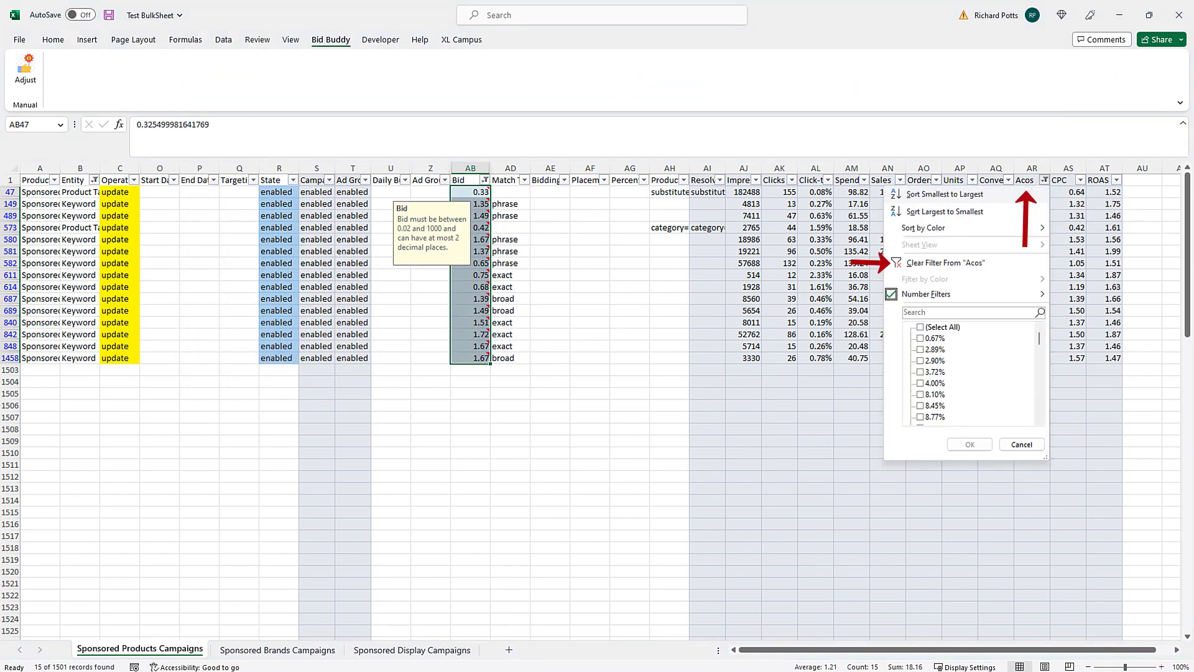
click(945, 263)
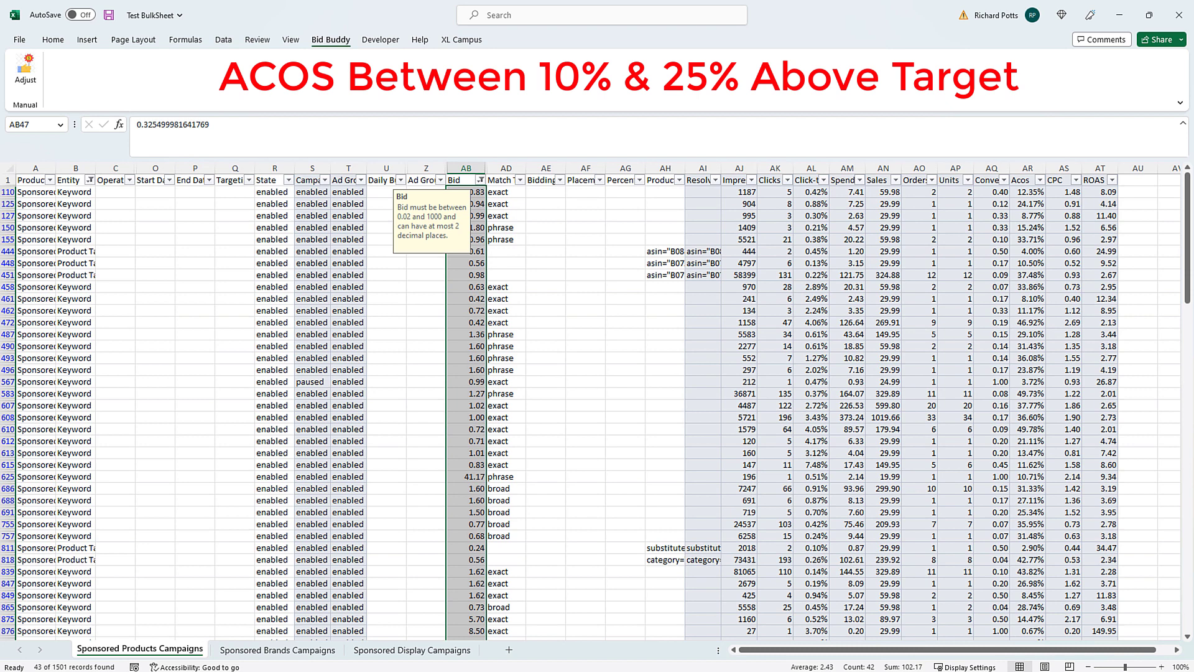
click(1040, 180)
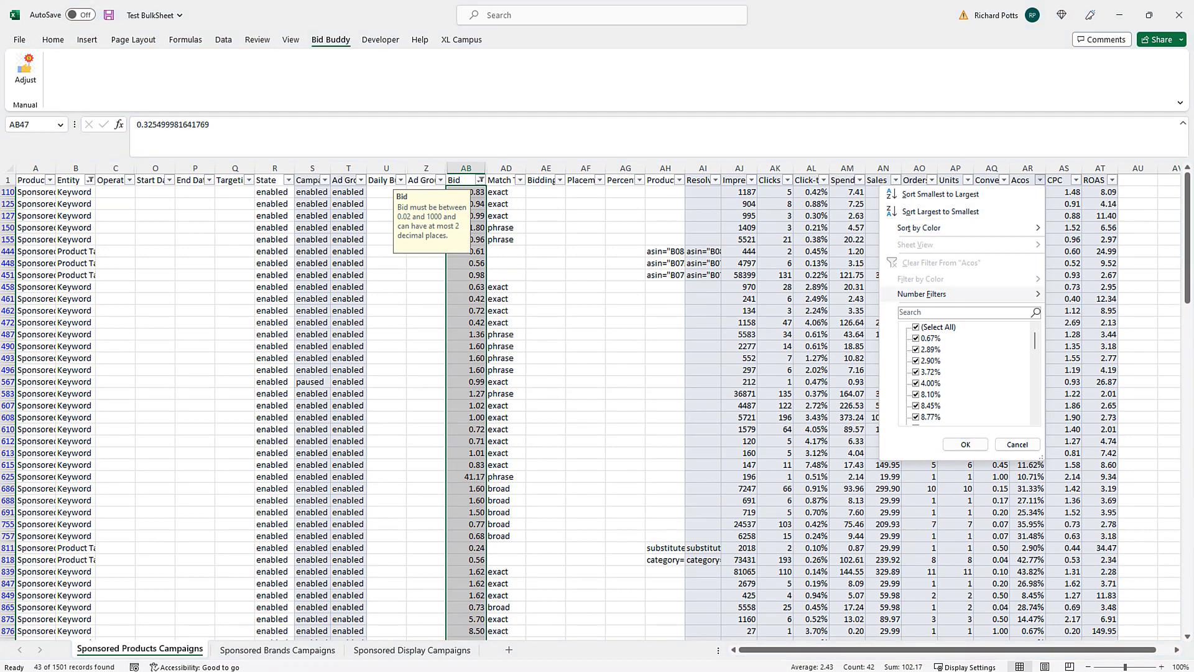
mouse_move(933, 293)
click(1113, 351)
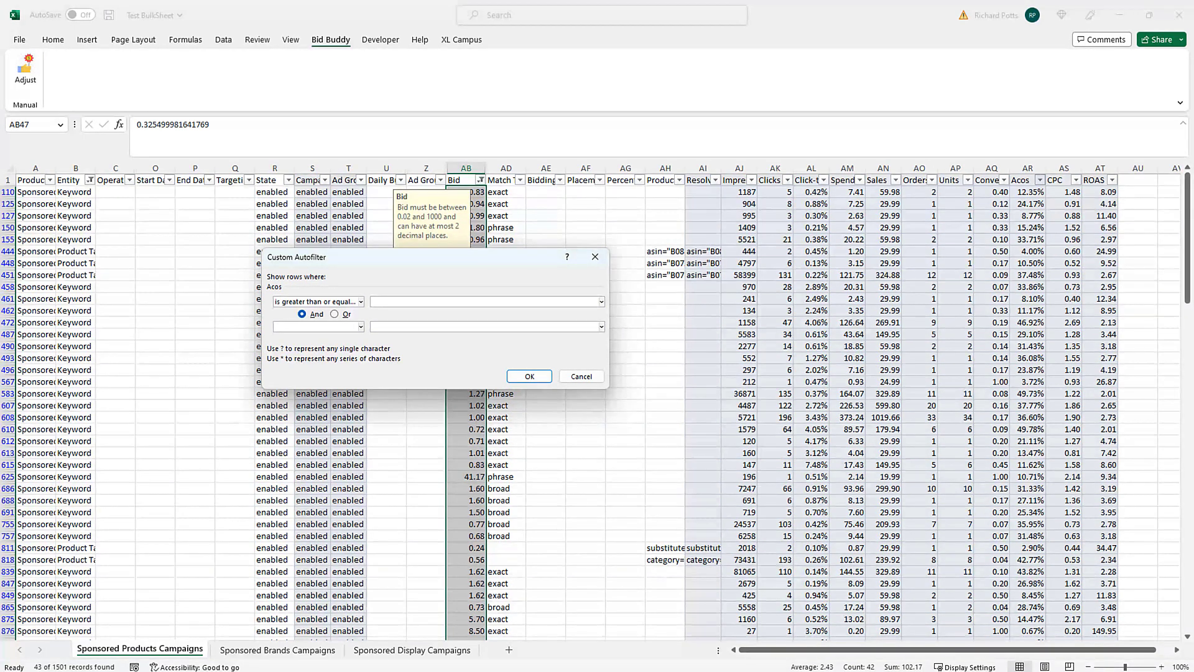
text(.35)
key(Return)
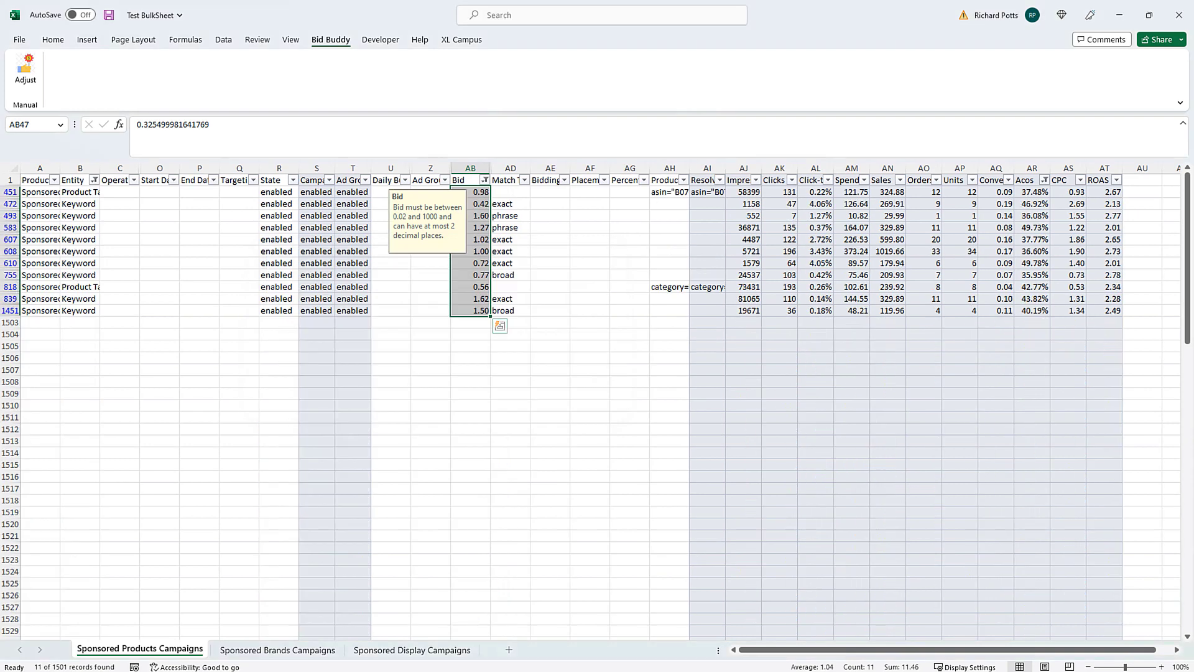
drag(471, 193, 470, 310)
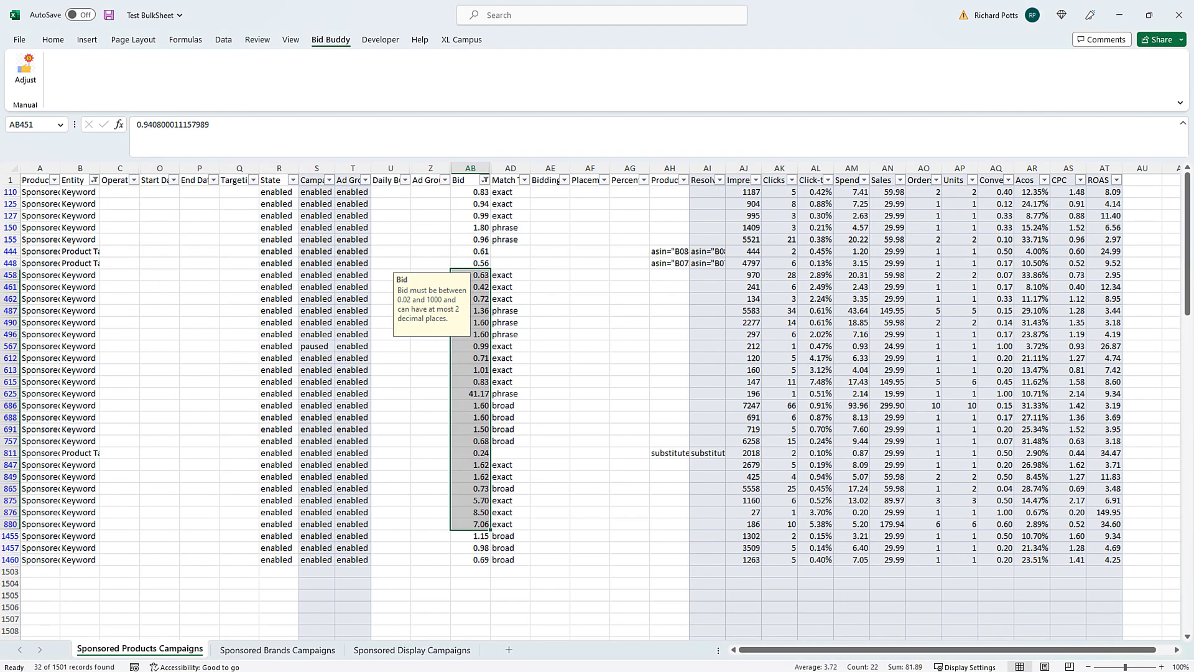
click(744, 322)
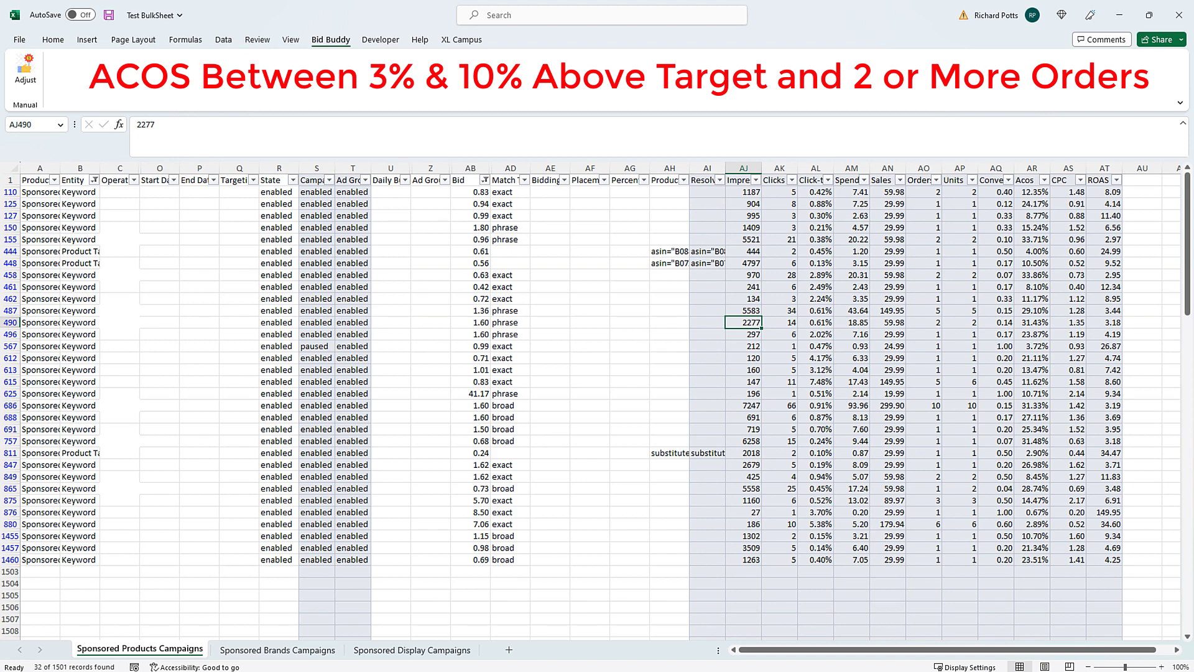
- Filter the keywords to rows with 2 or more orders and Acos of at least 28%
click(937, 180)
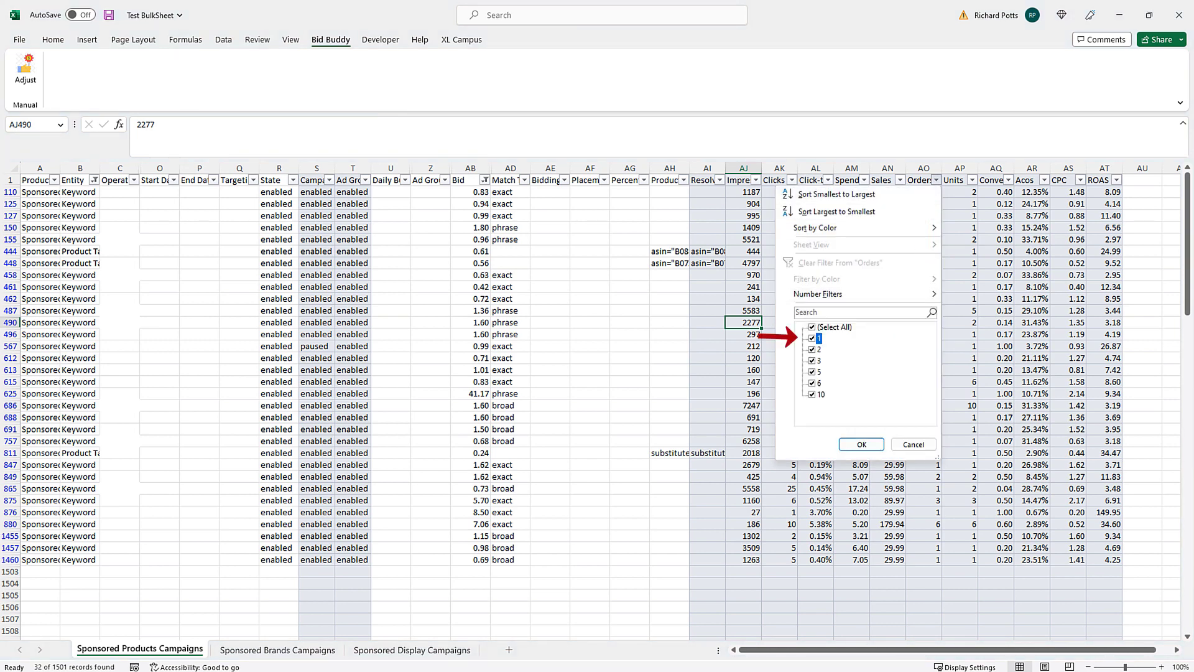
key(Return)
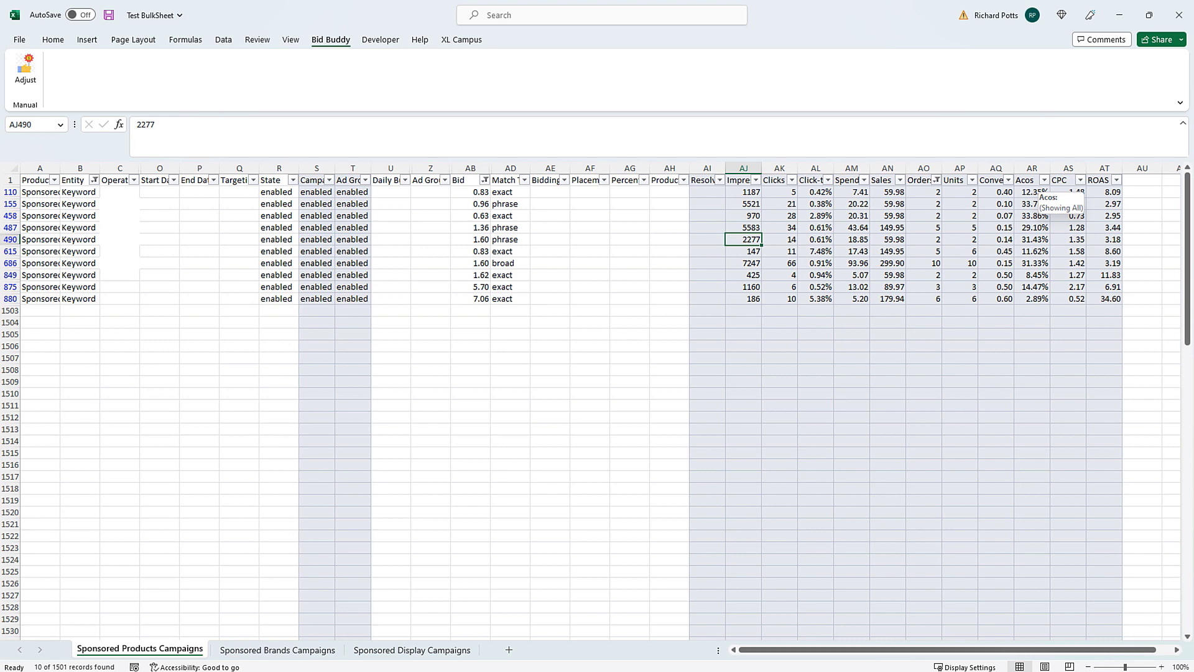
click(1044, 179)
mouse_move(933, 294)
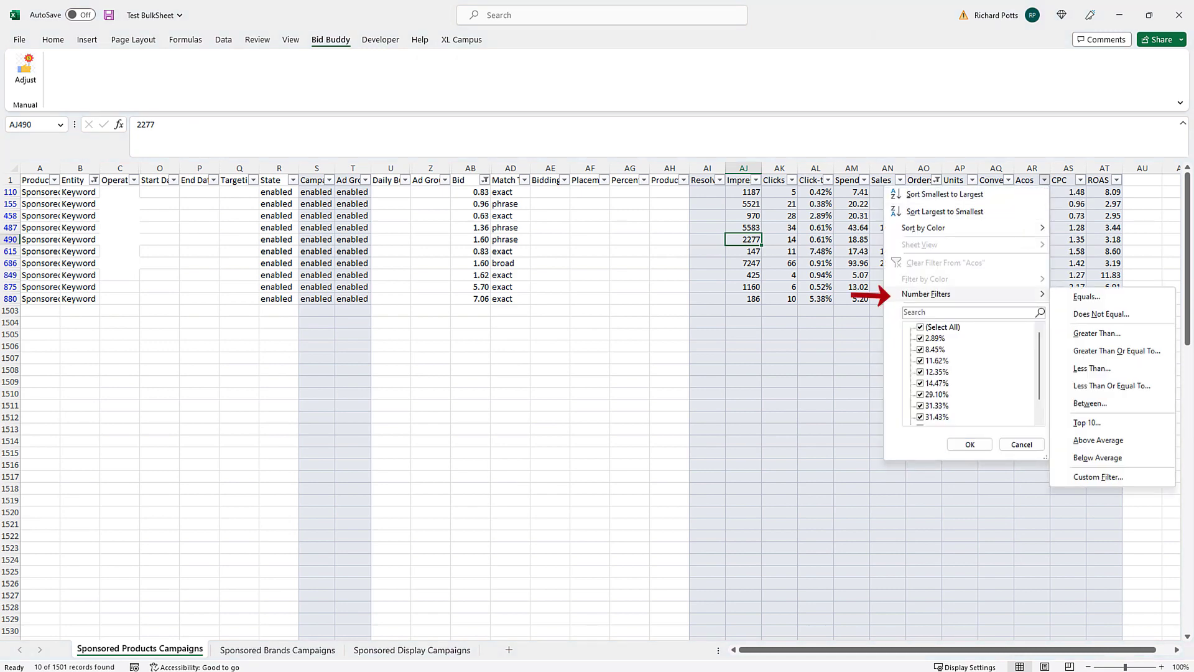
click(1116, 350)
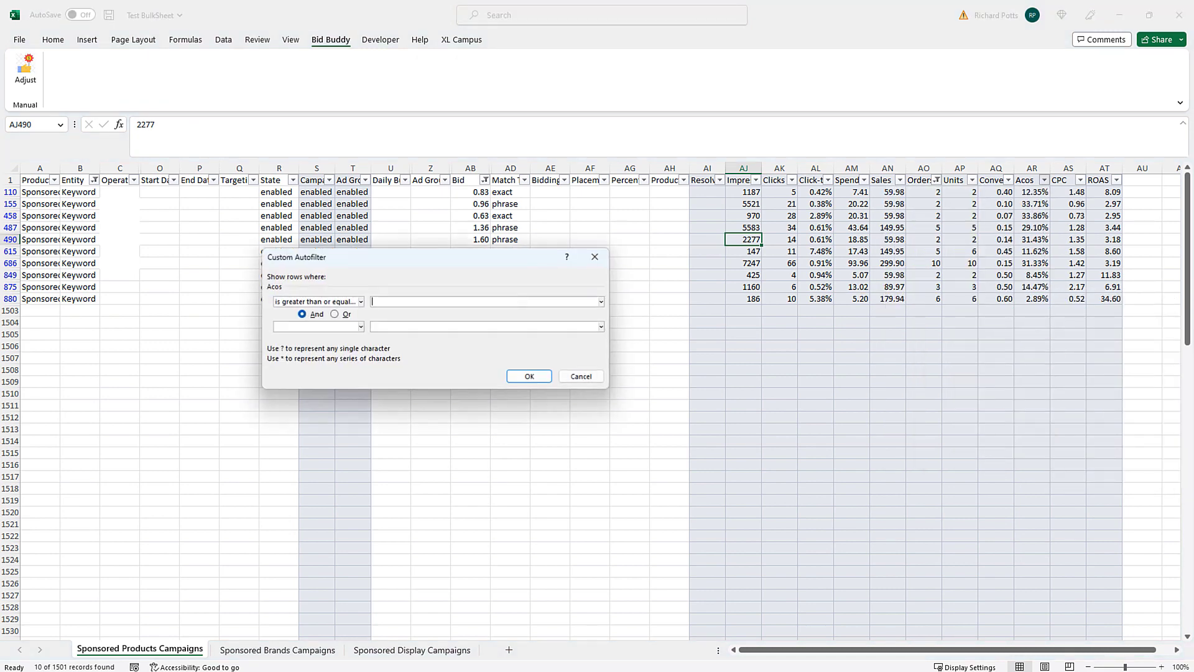
text(.28)
click(529, 377)
- Decrease the five filtered bids by 2% with Bid Buddy's Adjust option
drag(470, 192, 471, 240)
click(26, 72)
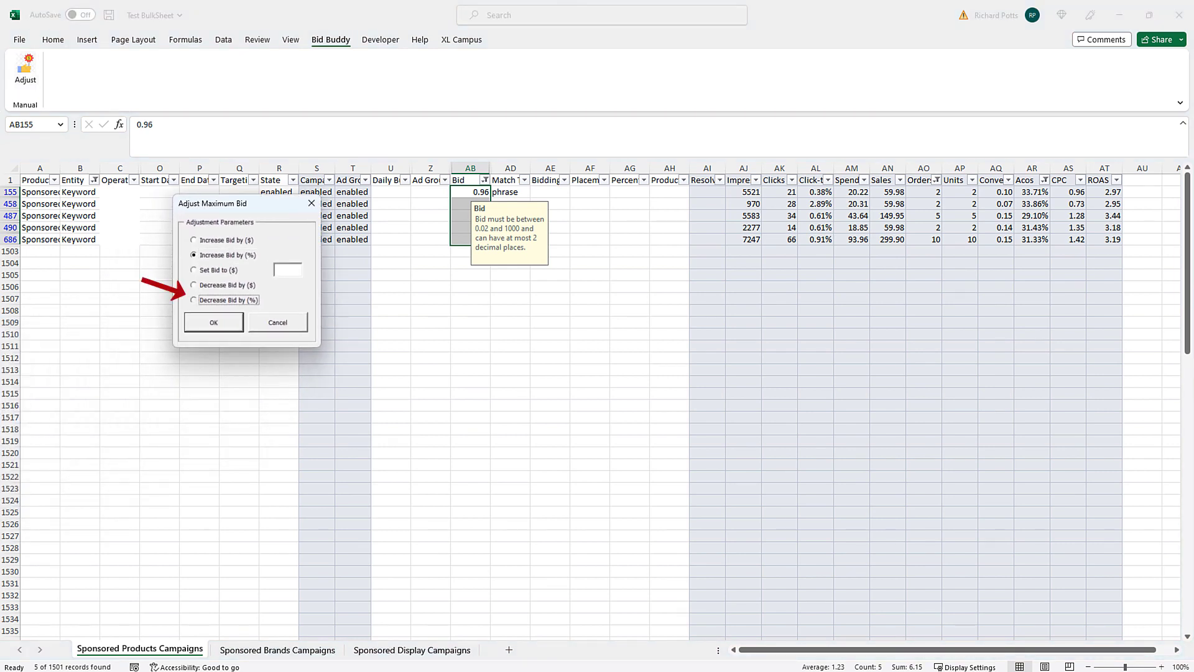
click(193, 300)
text(2)
key(Return)
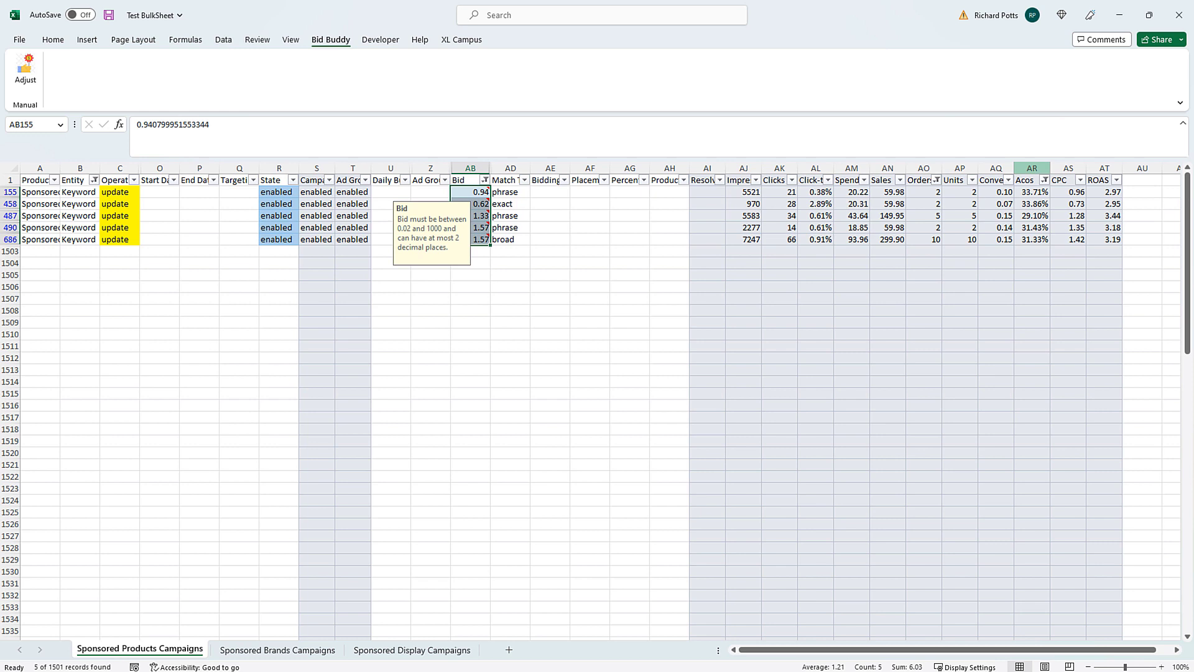
- Clear the Acos and Orders filters, then filter Acos to 22% or less
click(1045, 181)
click(946, 256)
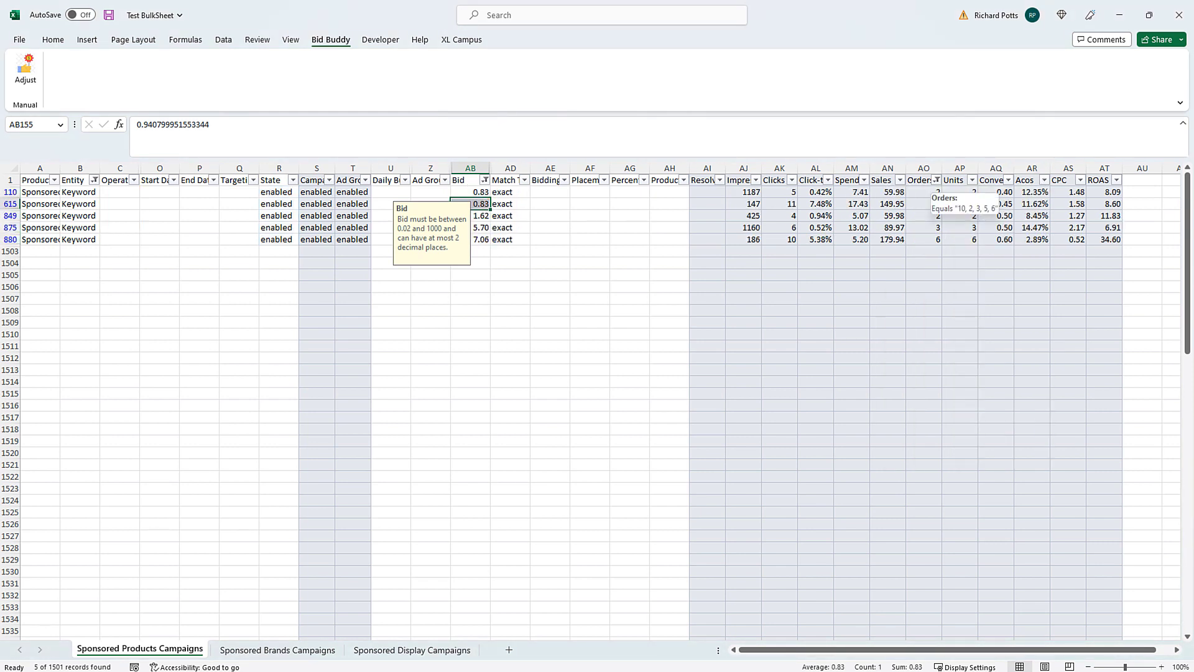
click(937, 181)
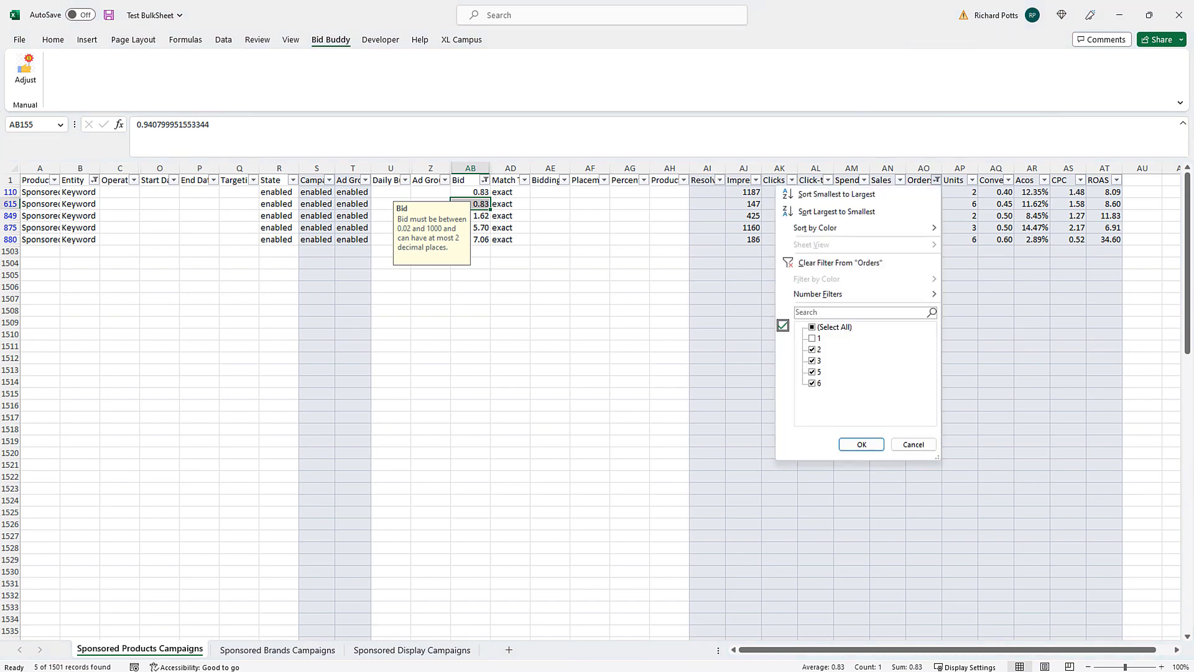
click(827, 261)
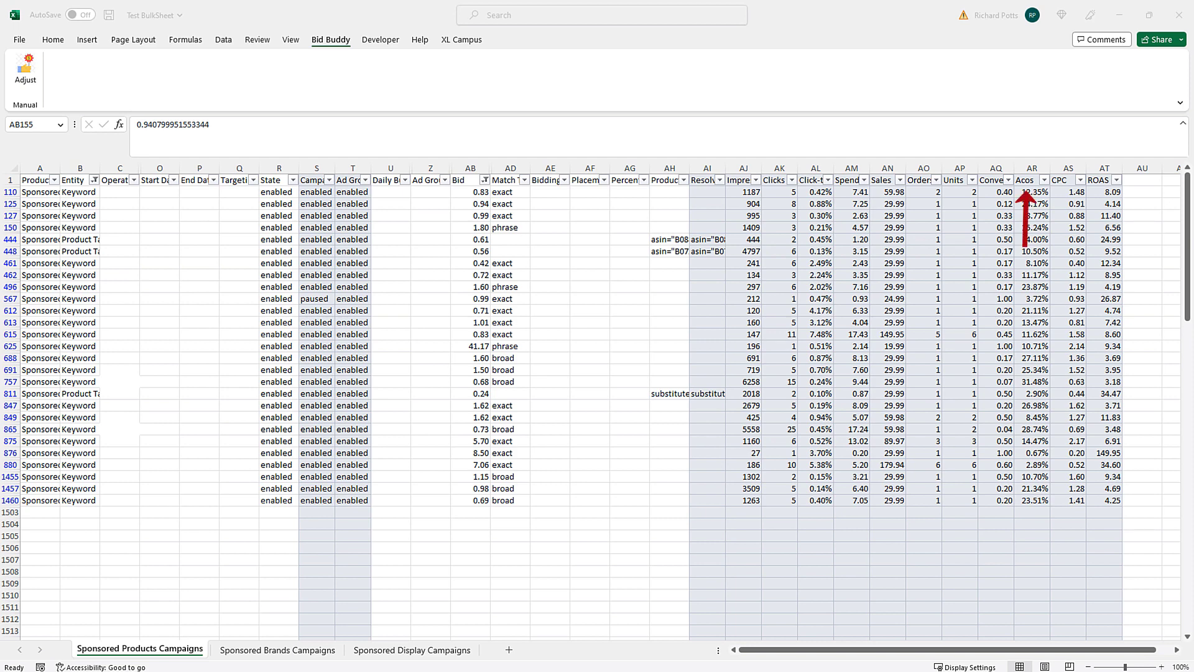
click(1045, 180)
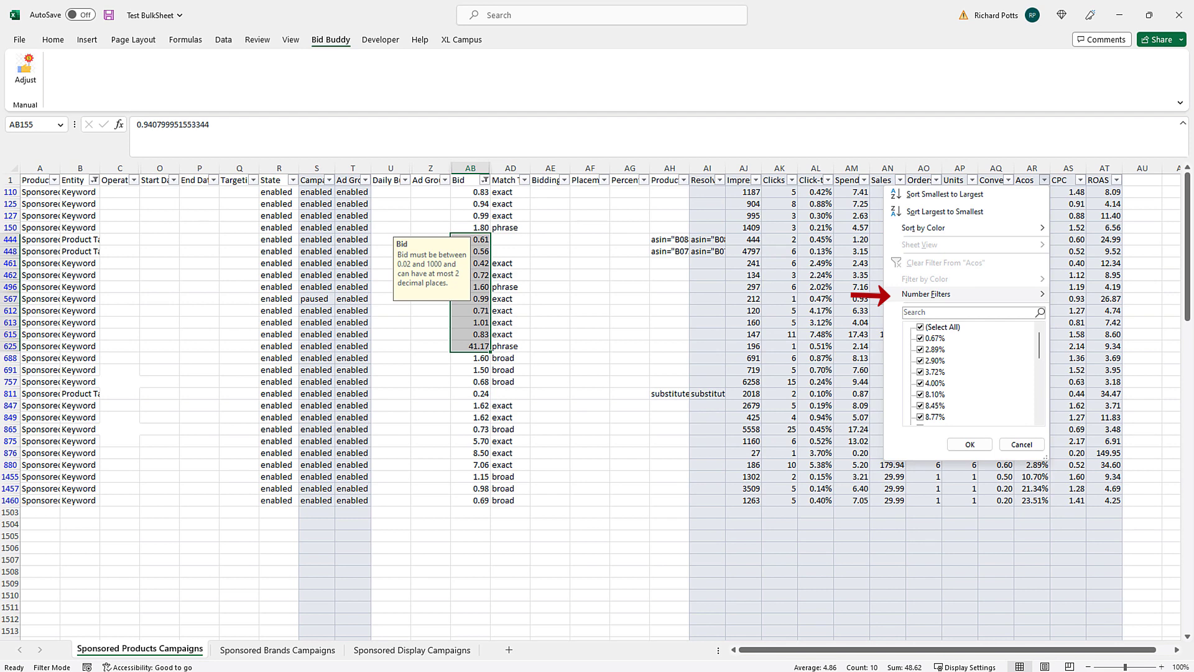
mouse_move(927, 294)
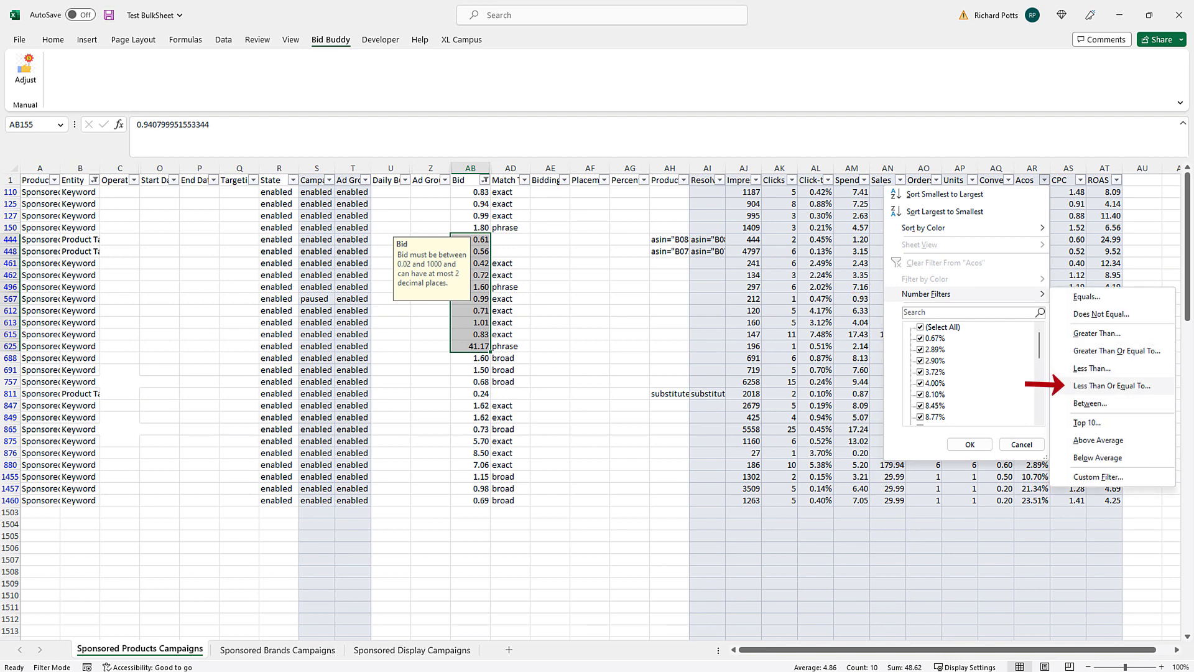
click(1111, 386)
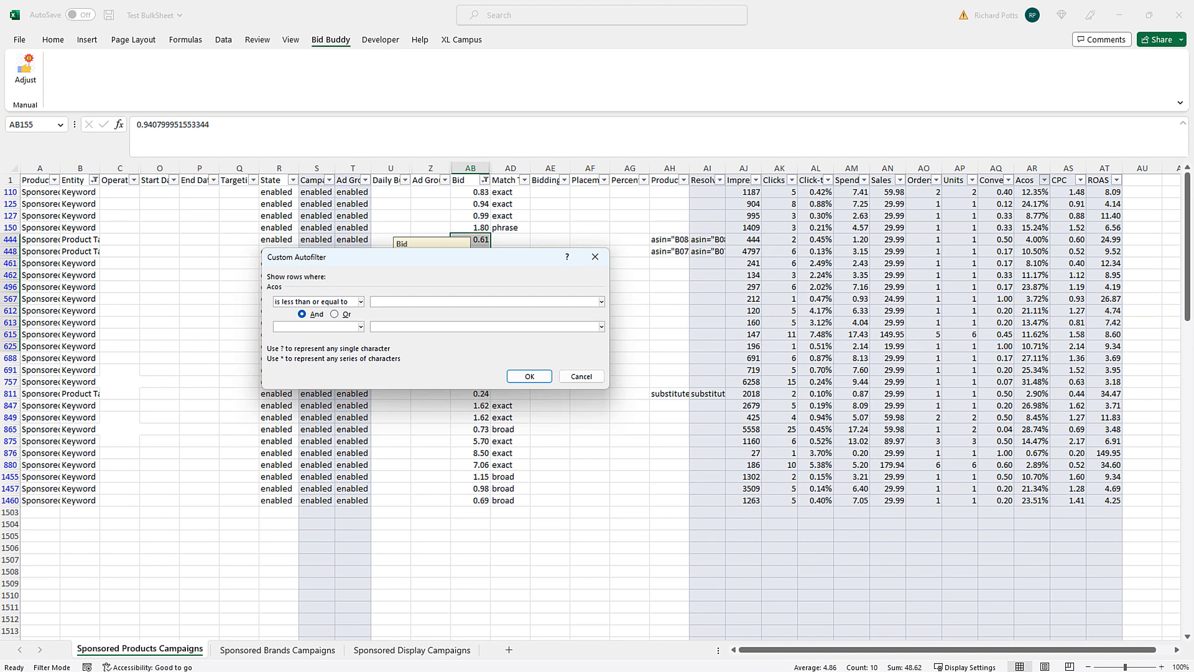
text(22)
key(Return)
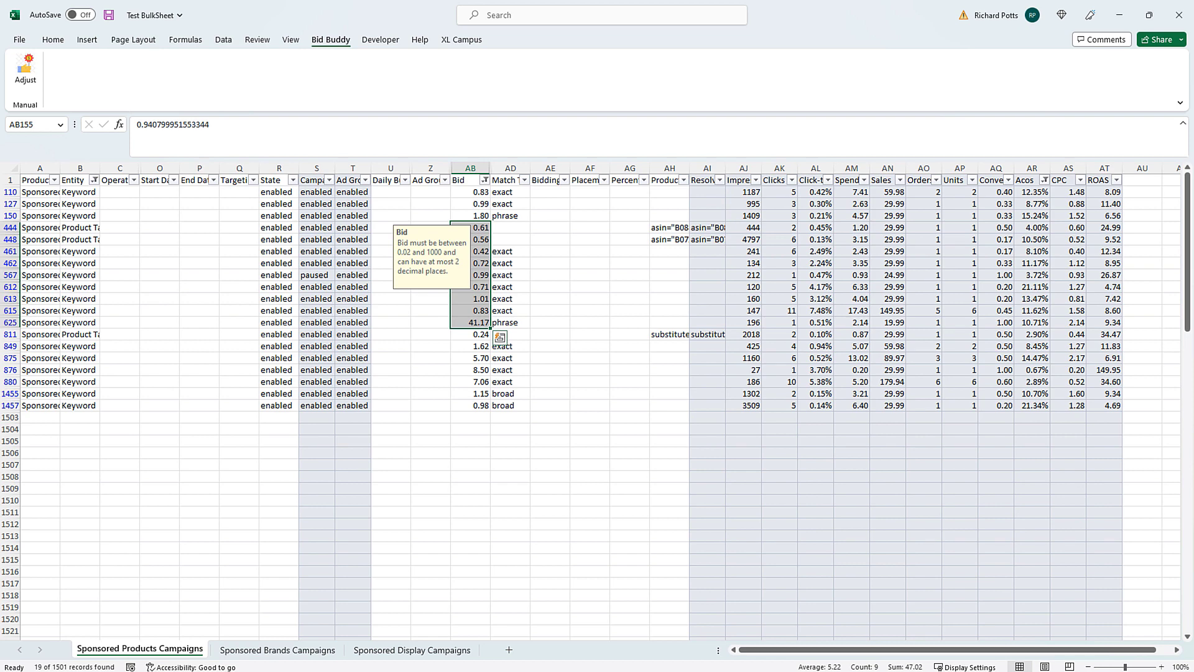
- Increase the 19 filtered bids by 3%, then clear the Acos filter to show unchanged rows
click(470, 406)
drag(470, 406, 471, 193)
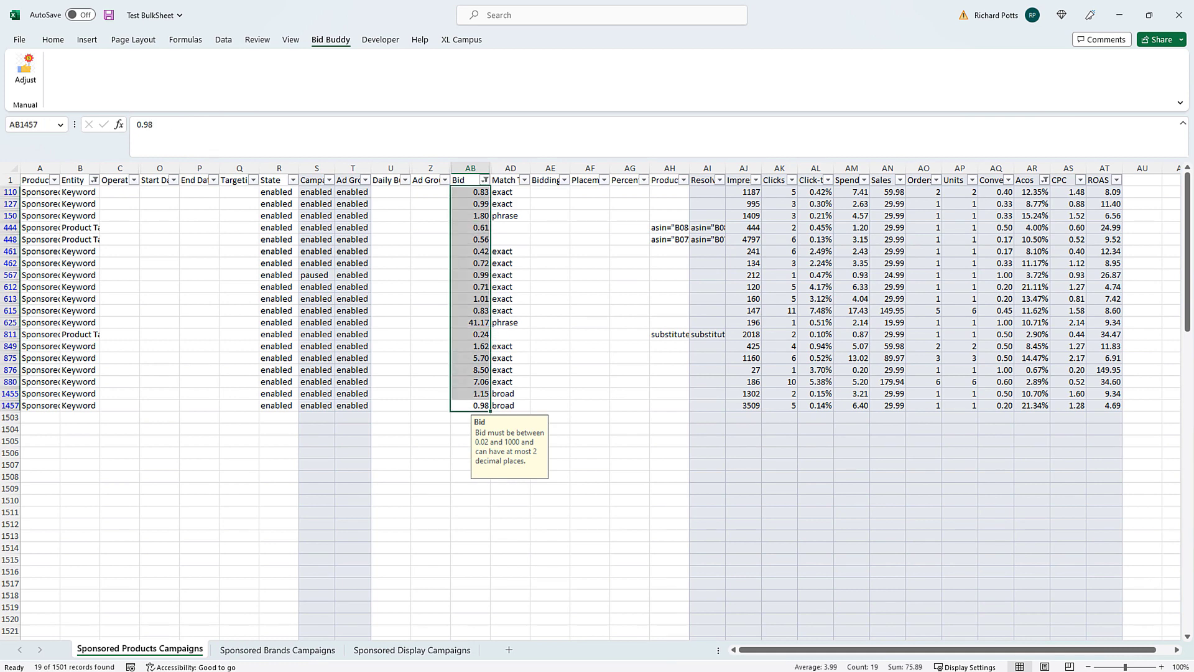
click(26, 72)
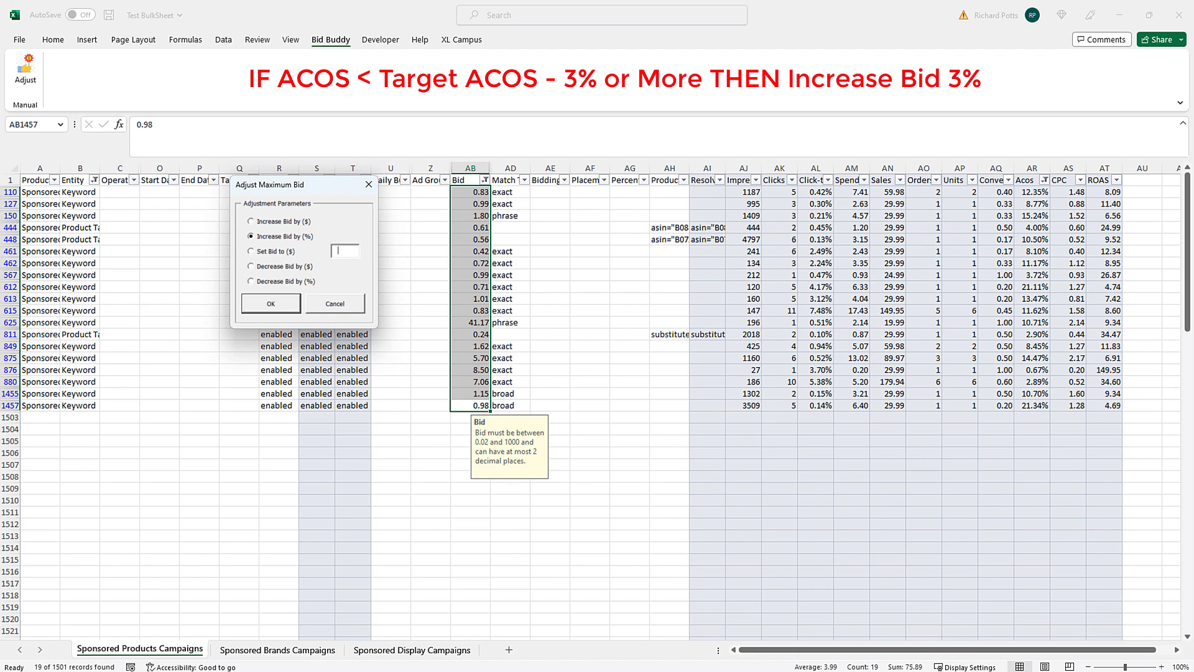
text(3)
key(Return)
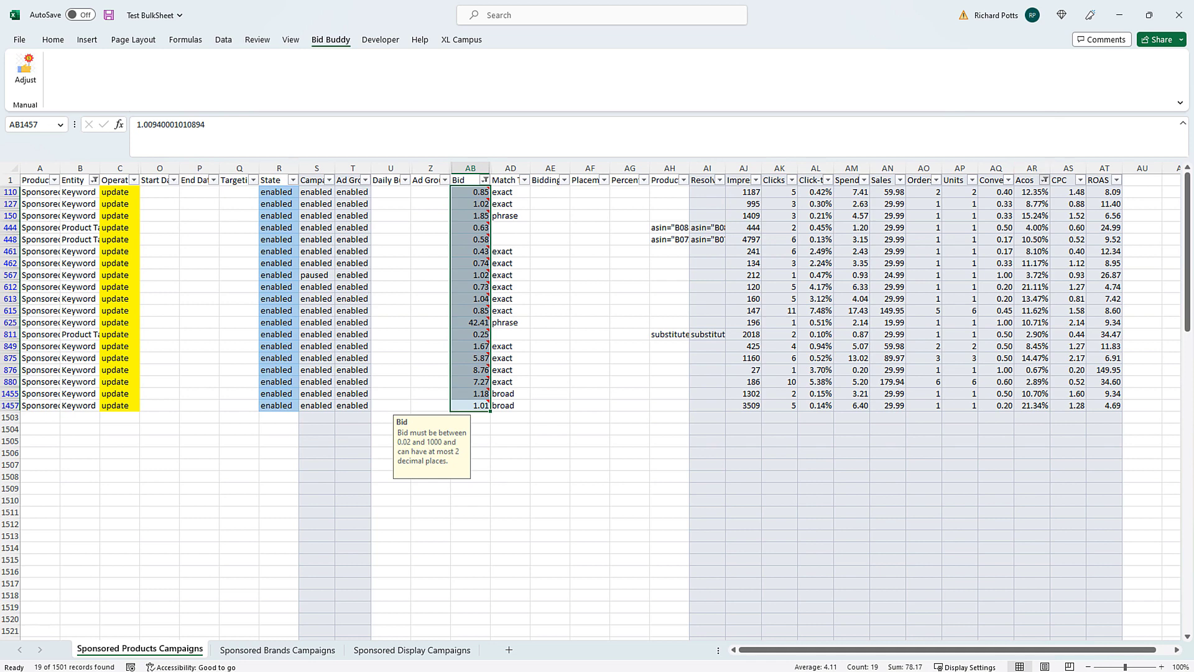
click(1045, 180)
click(958, 263)
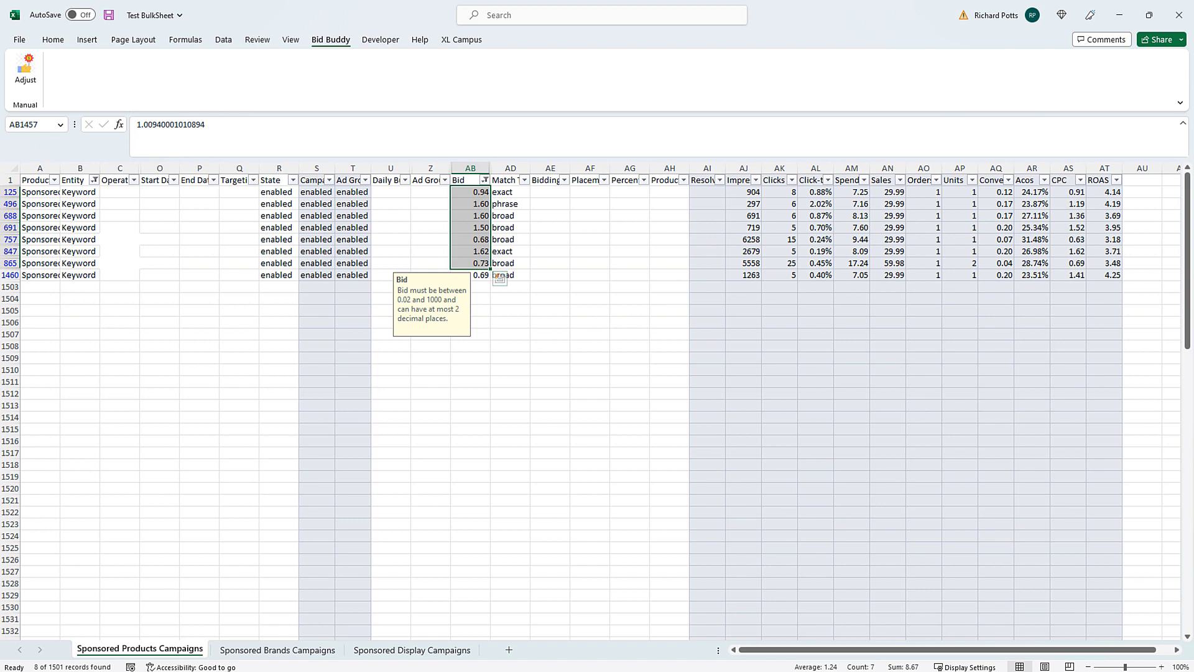
- Delete the eight unchanged rows starting at row 125
click(10, 192)
drag(10, 191, 10, 275)
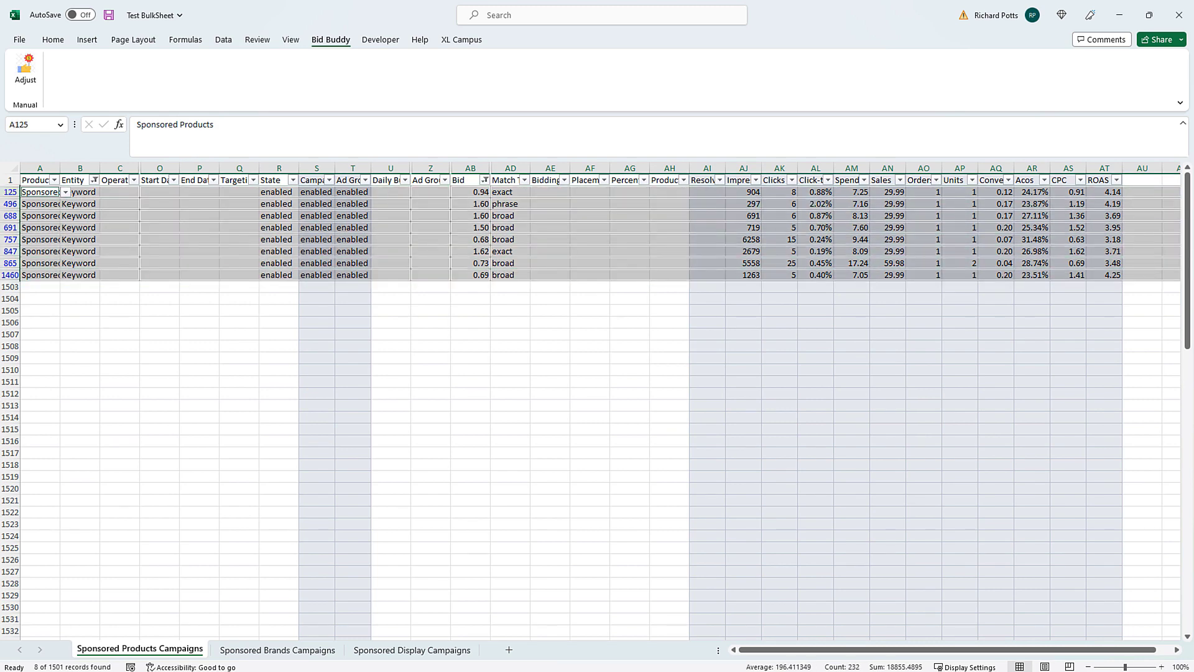
right_click(152, 220)
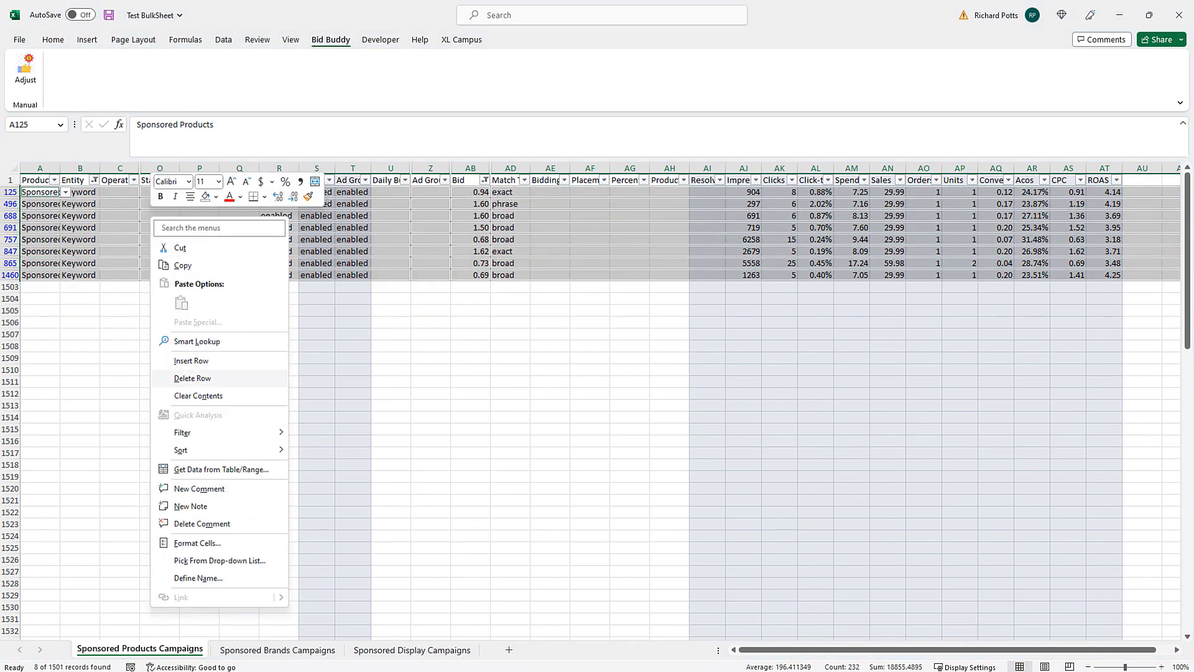
click(193, 379)
key(Return)
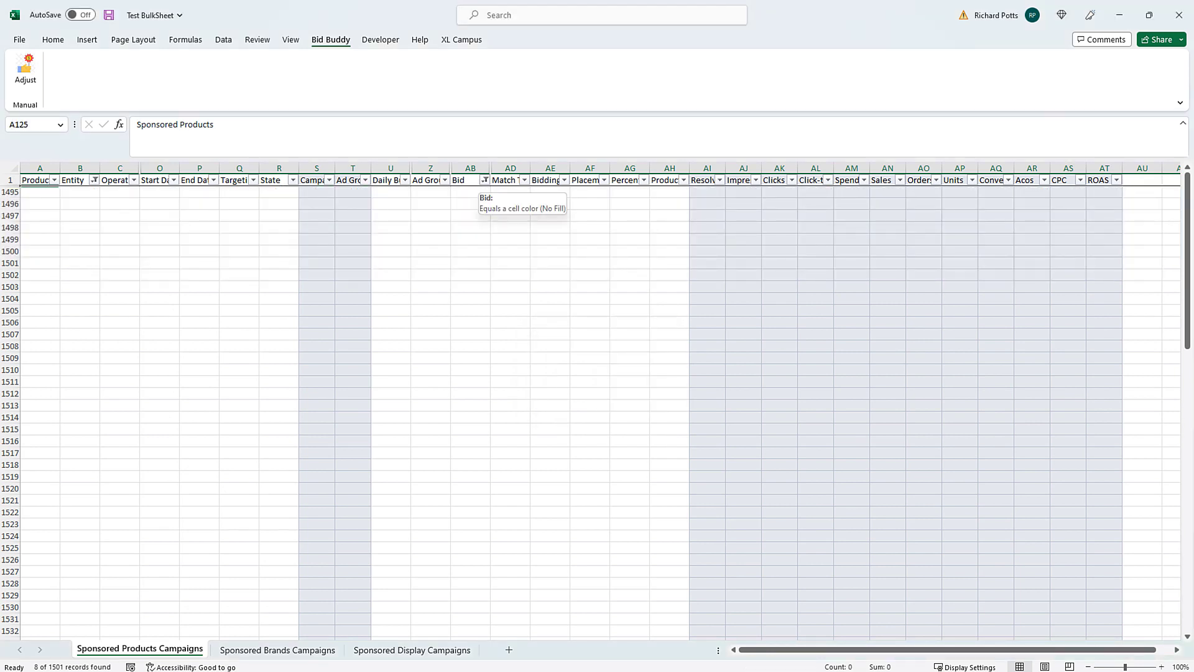
- Clear the Bid filter to show the 146 update rows and save the workbook
click(484, 180)
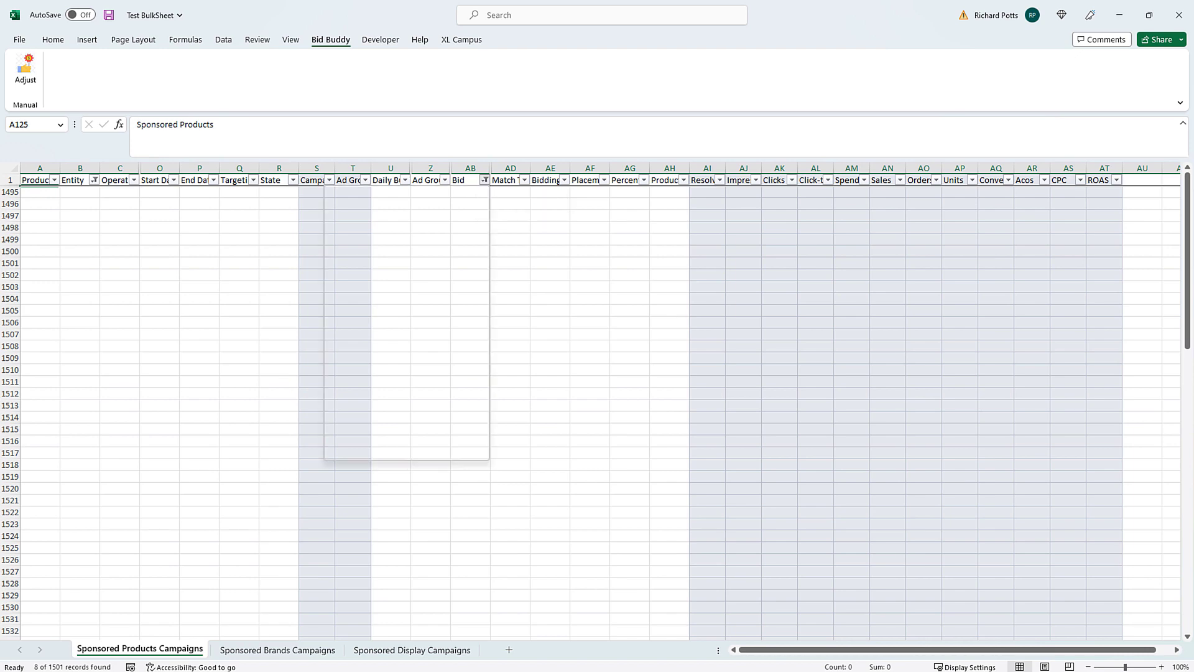
click(398, 262)
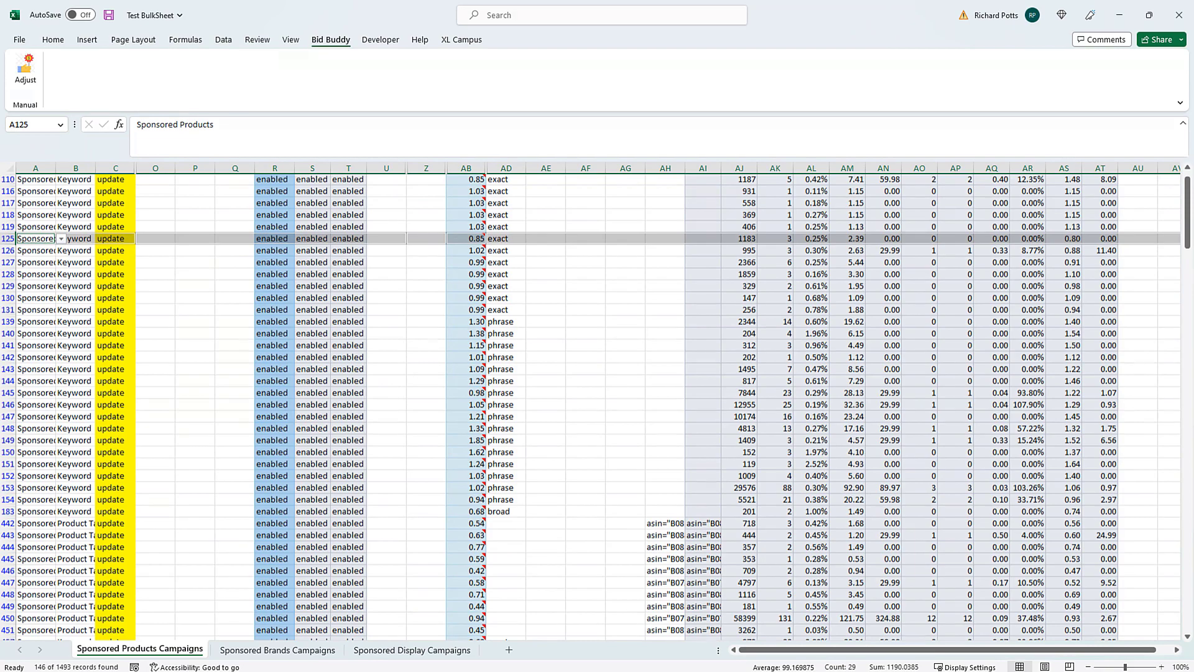
scroll(596, 408, down, 15)
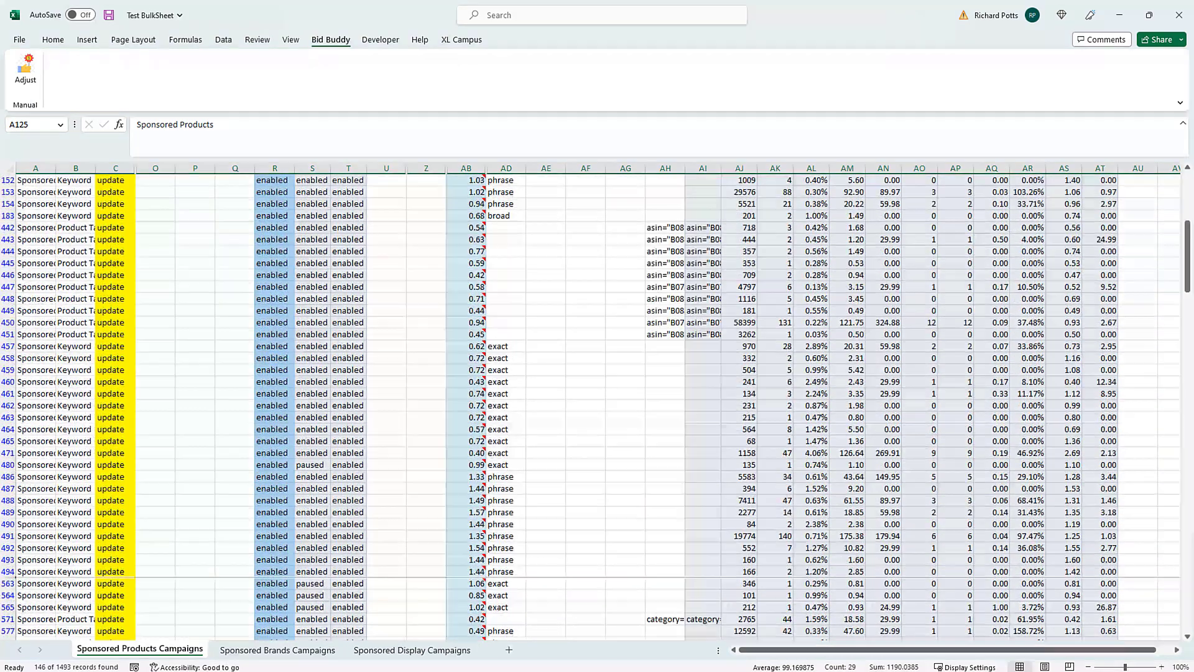
key(ctrl+s)
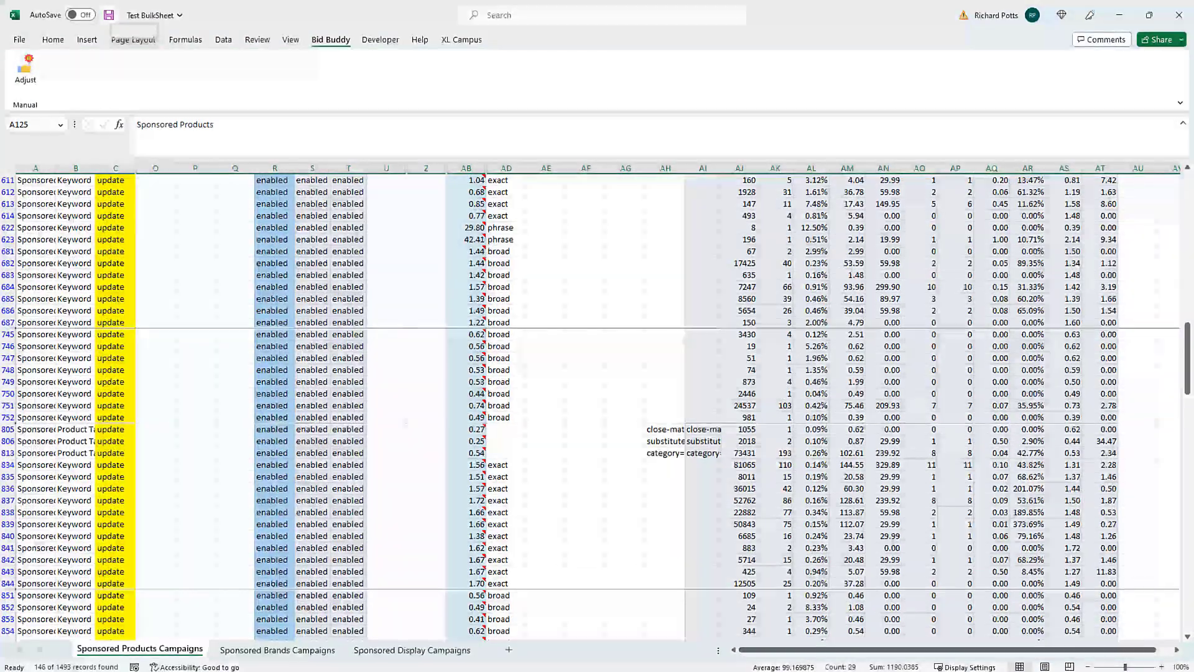